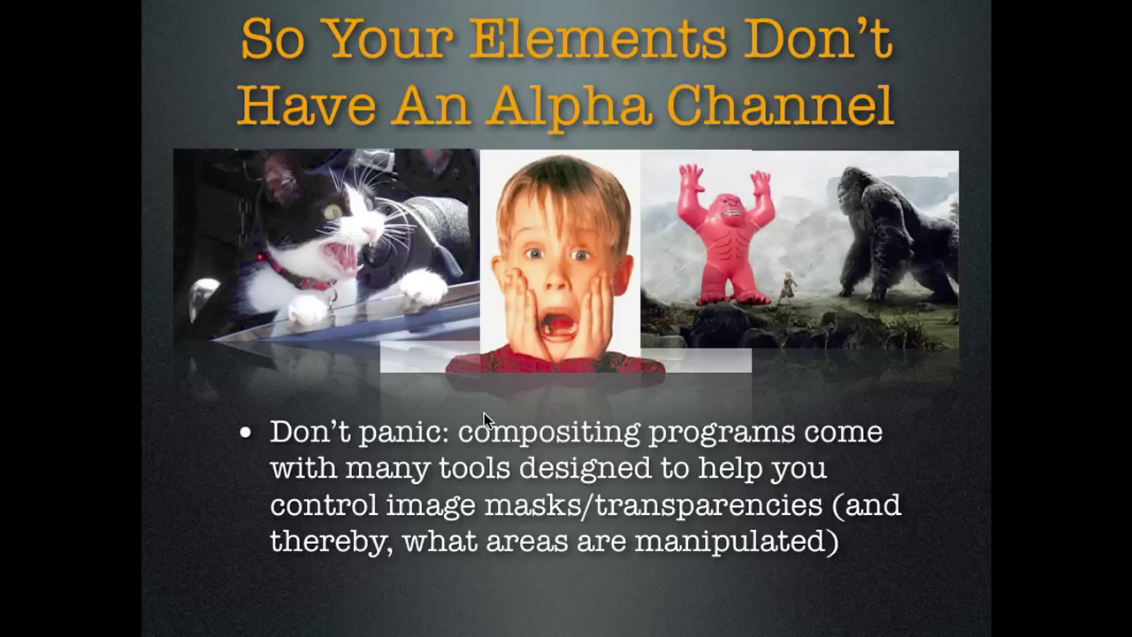
Step: Advance to the 'Intro to After Effects' slide and let its embedded demo movie play
click(467, 395)
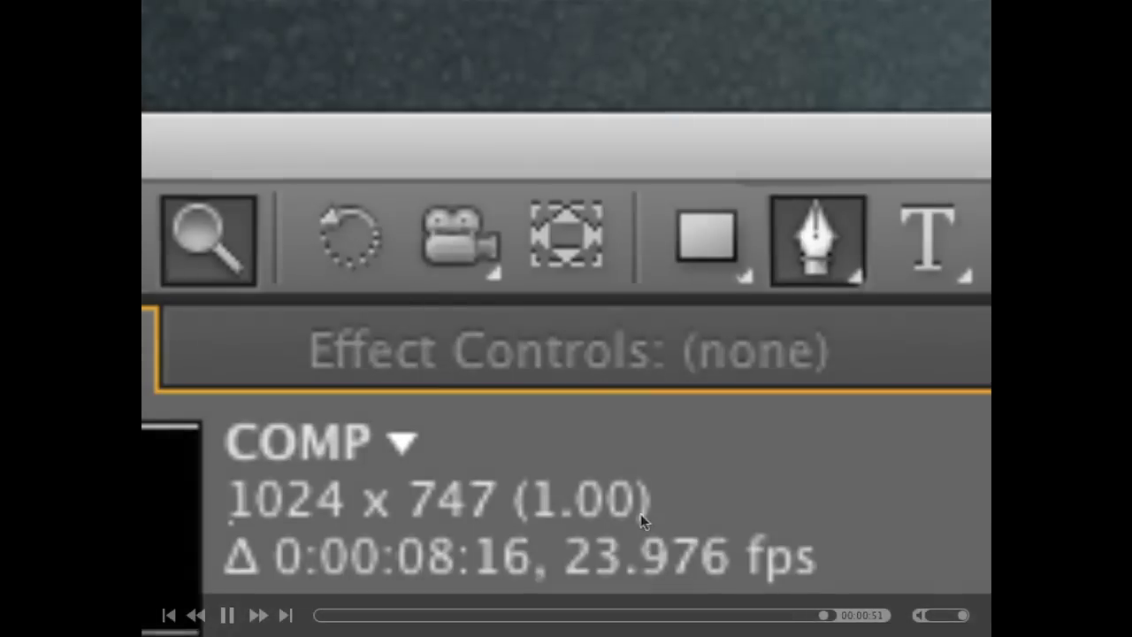
Step: Pause the demo movie, exit the slideshow, and launch After Effects CS5 from the Dock
key(space)
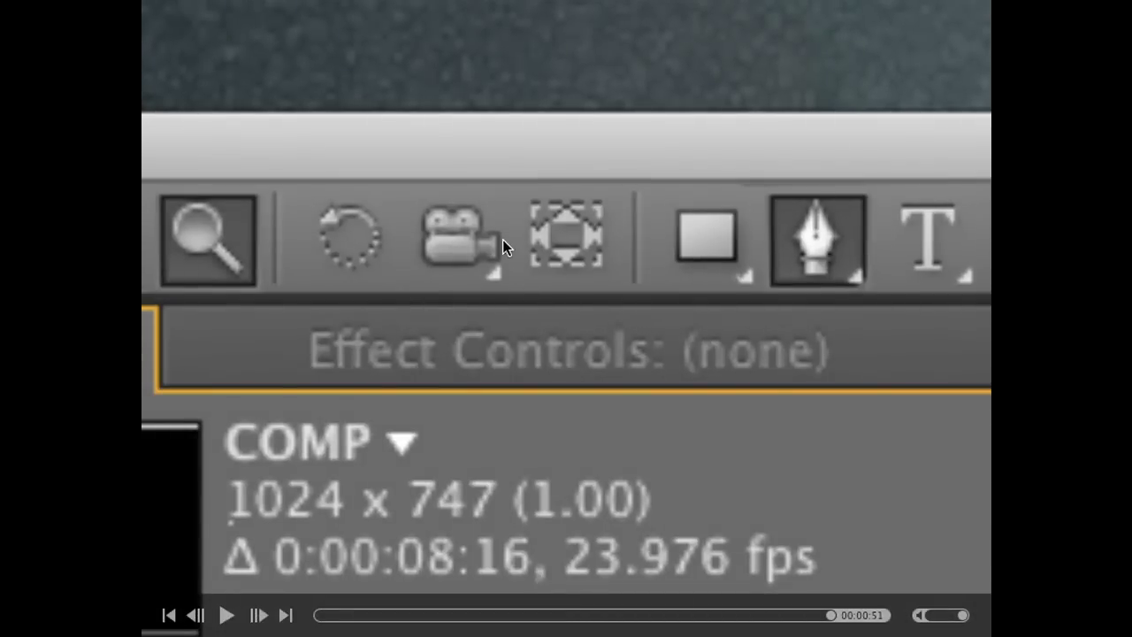
key(Escape)
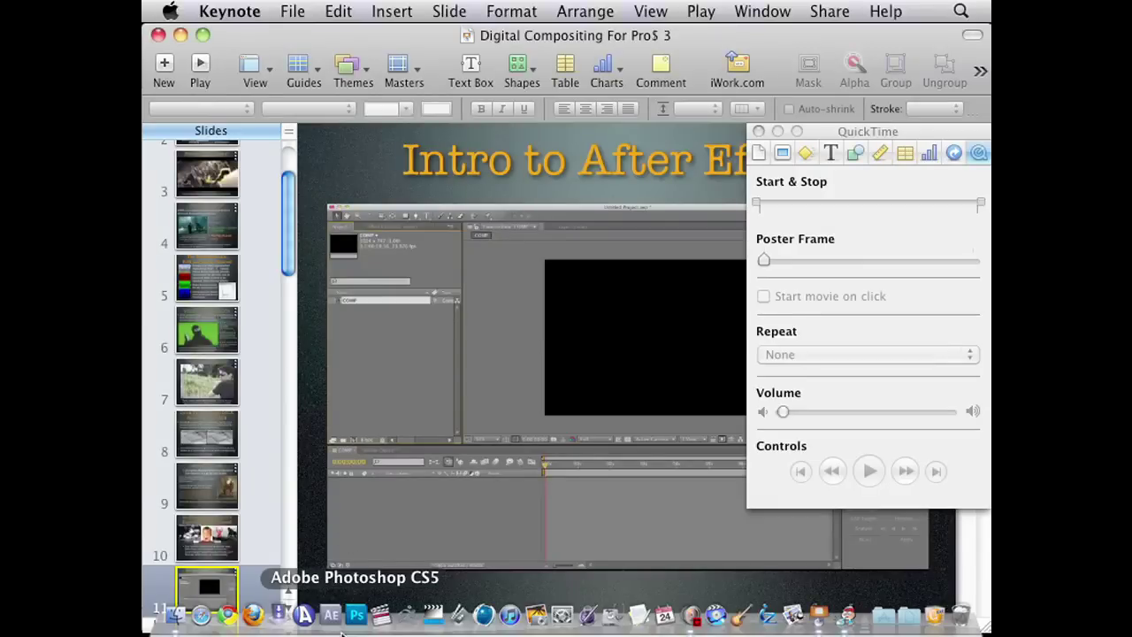
click(338, 616)
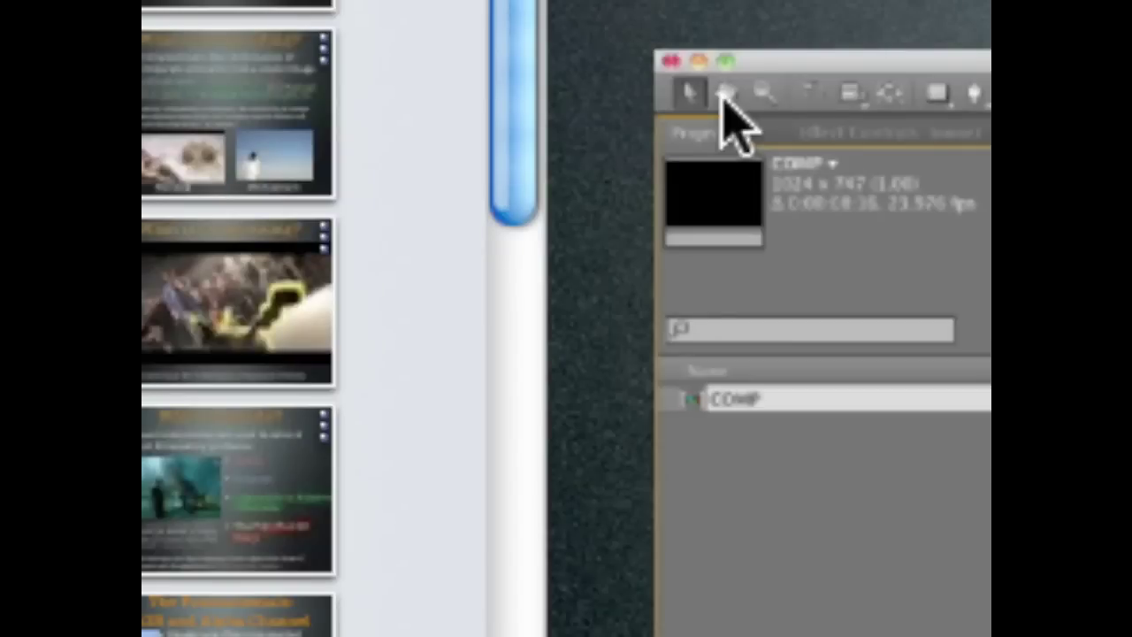
click(724, 97)
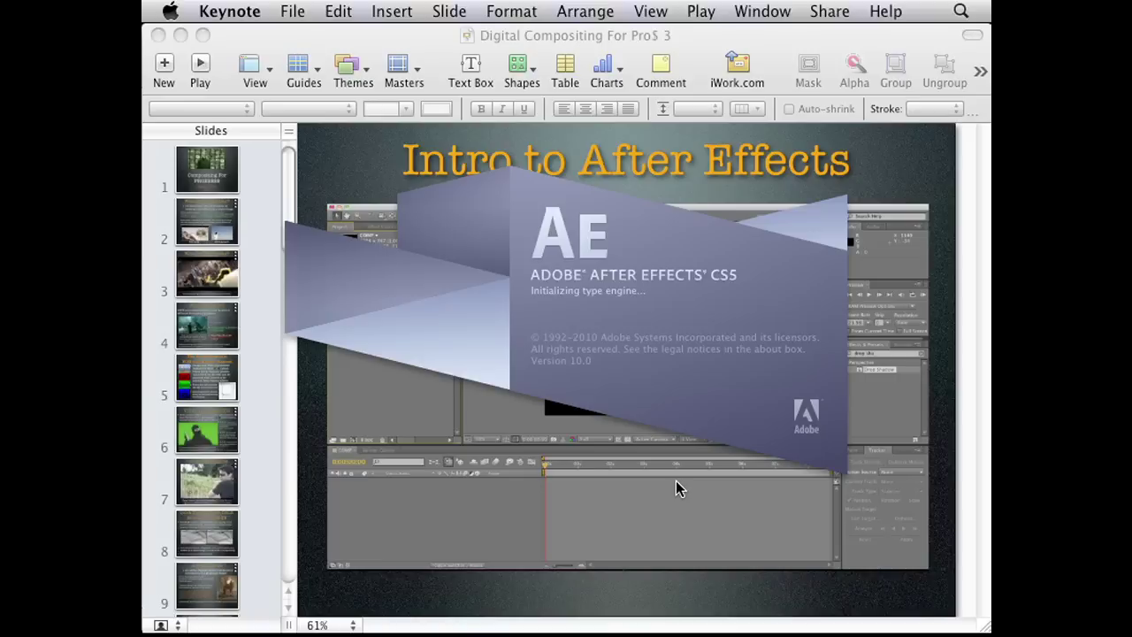
Step: Restart the Keynote slideshow full screen and advance to the 'Masks and Mattes' slide
click(451, 28)
click(199, 62)
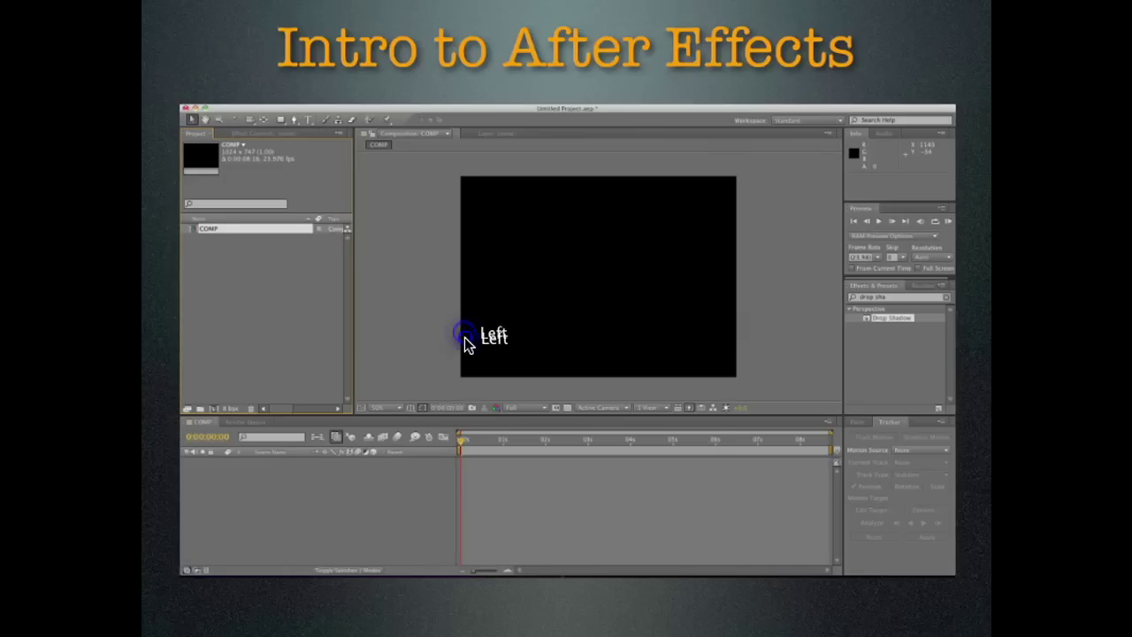
click(406, 304)
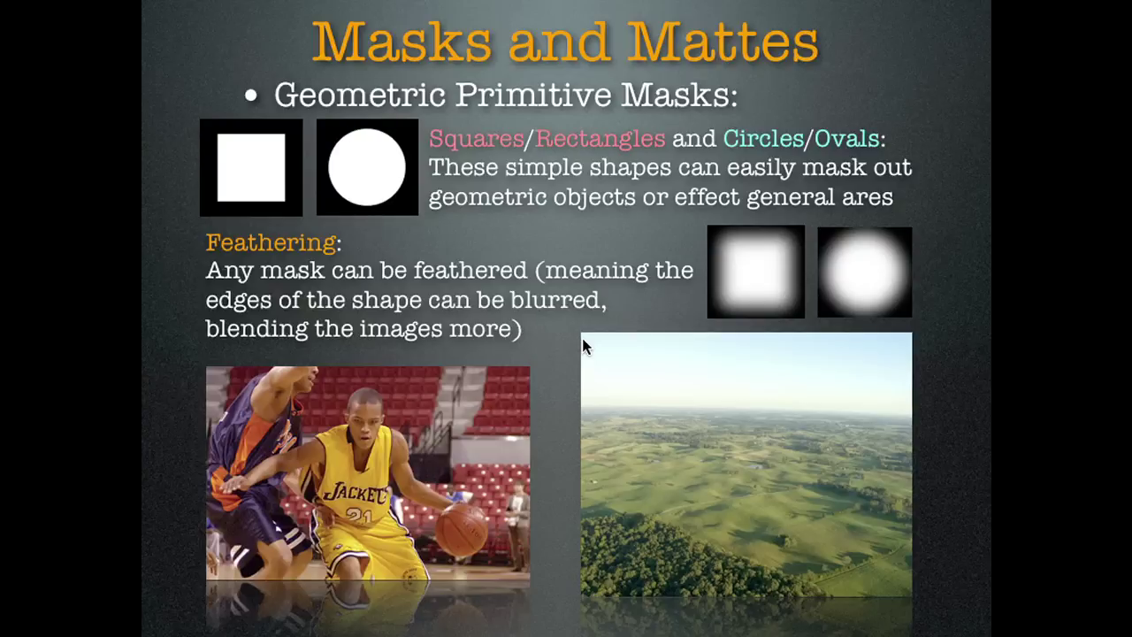
Step: Reveal the planet-on-basketball and mushroom-cloud landscape composites, then exit the slideshow
click(382, 433)
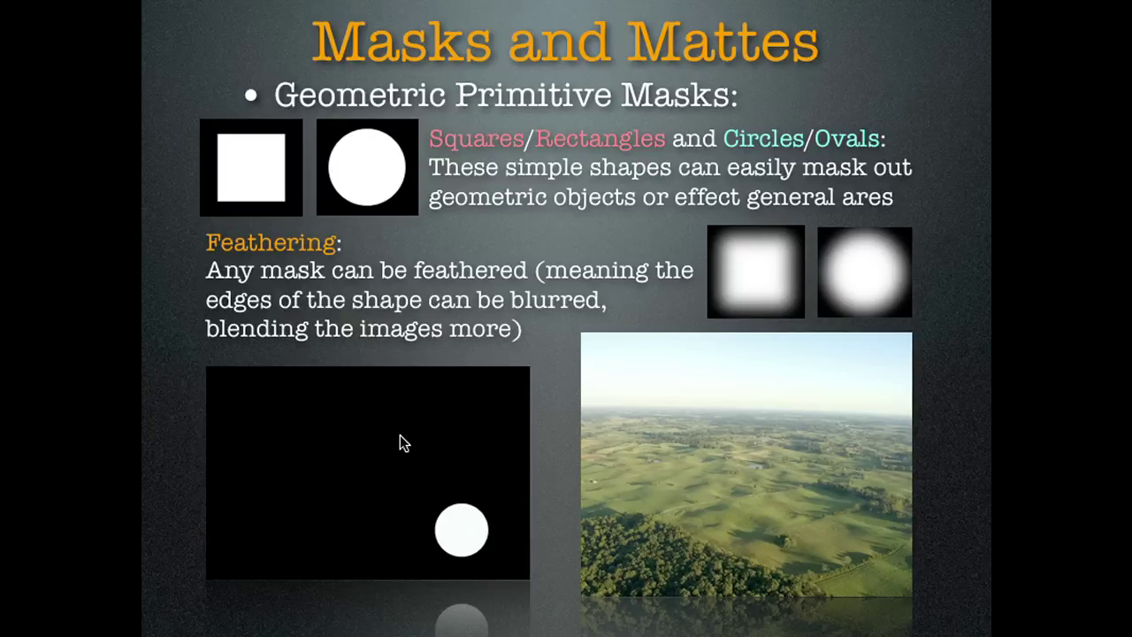
click(451, 419)
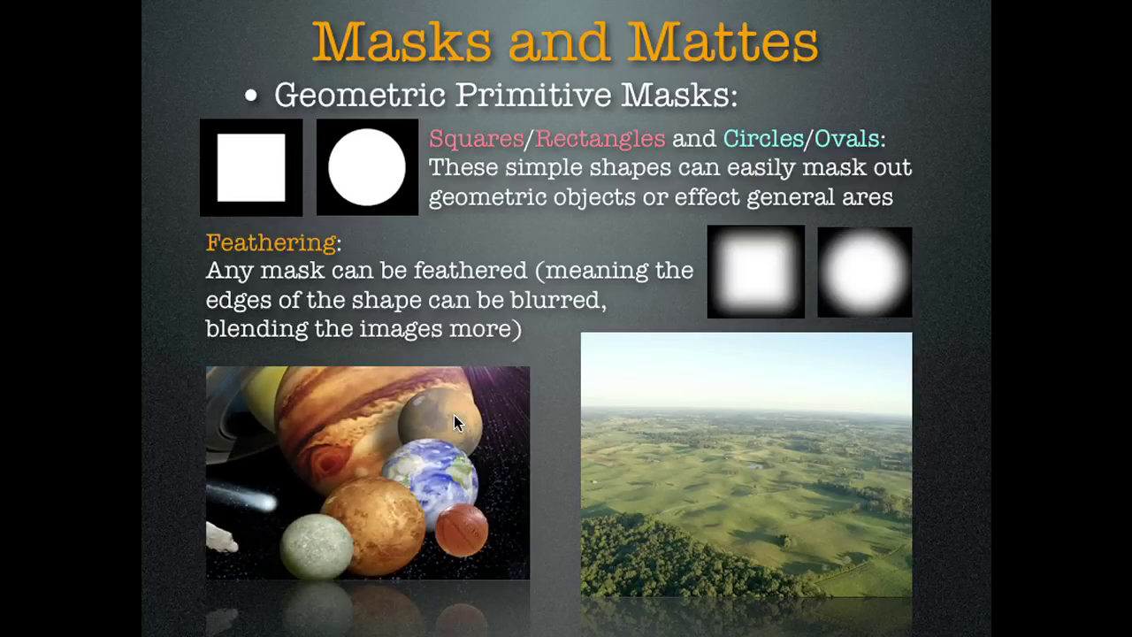
click(444, 277)
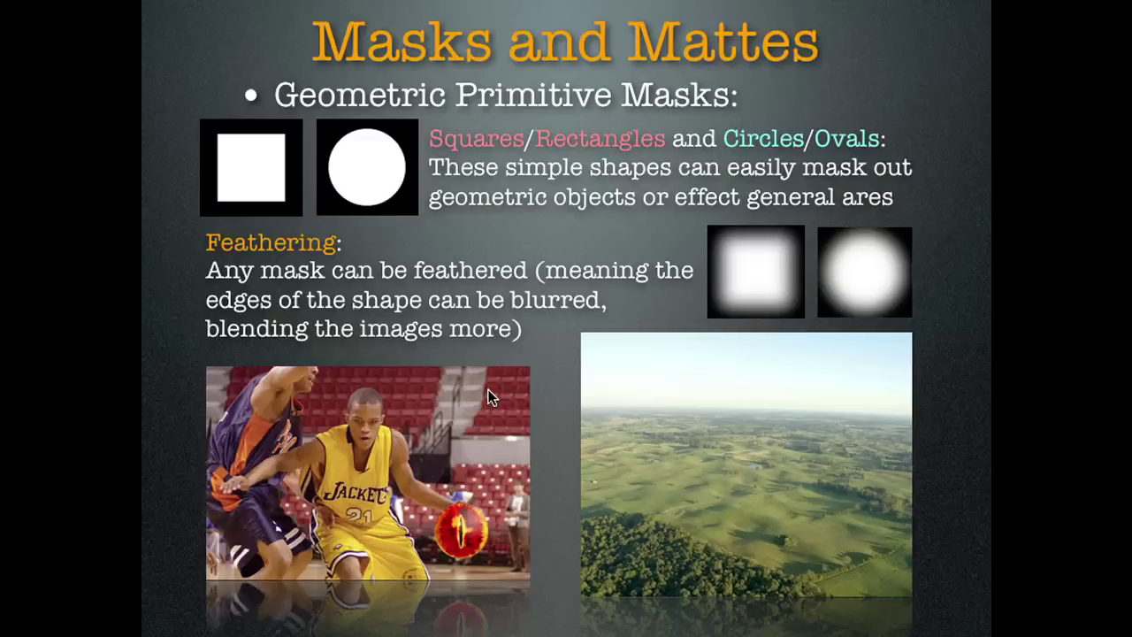
click(354, 436)
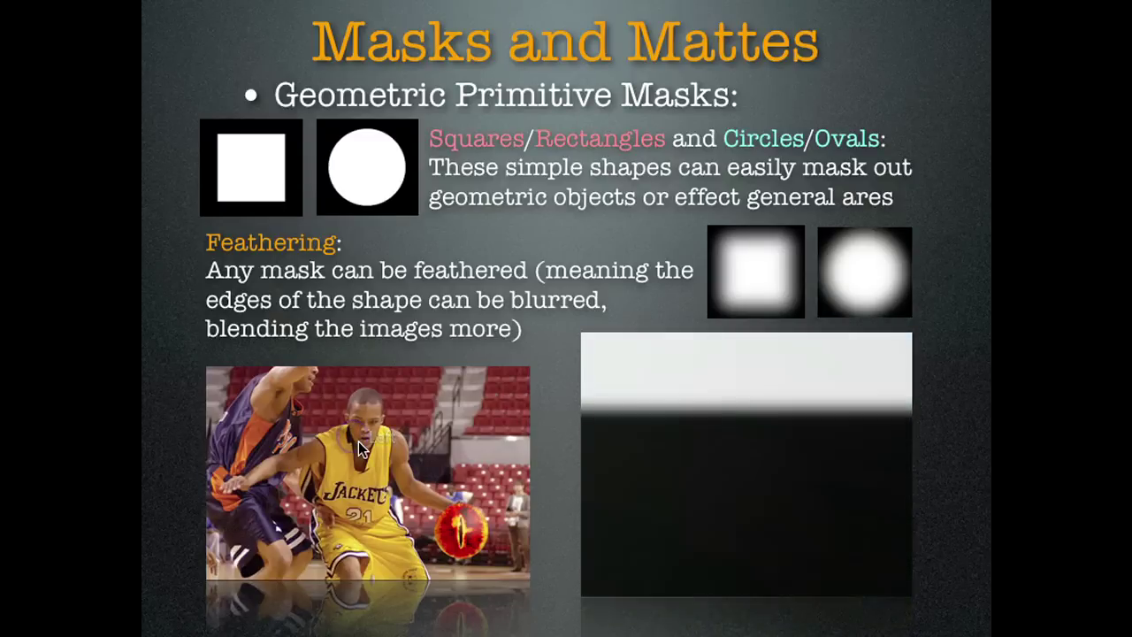
click(425, 402)
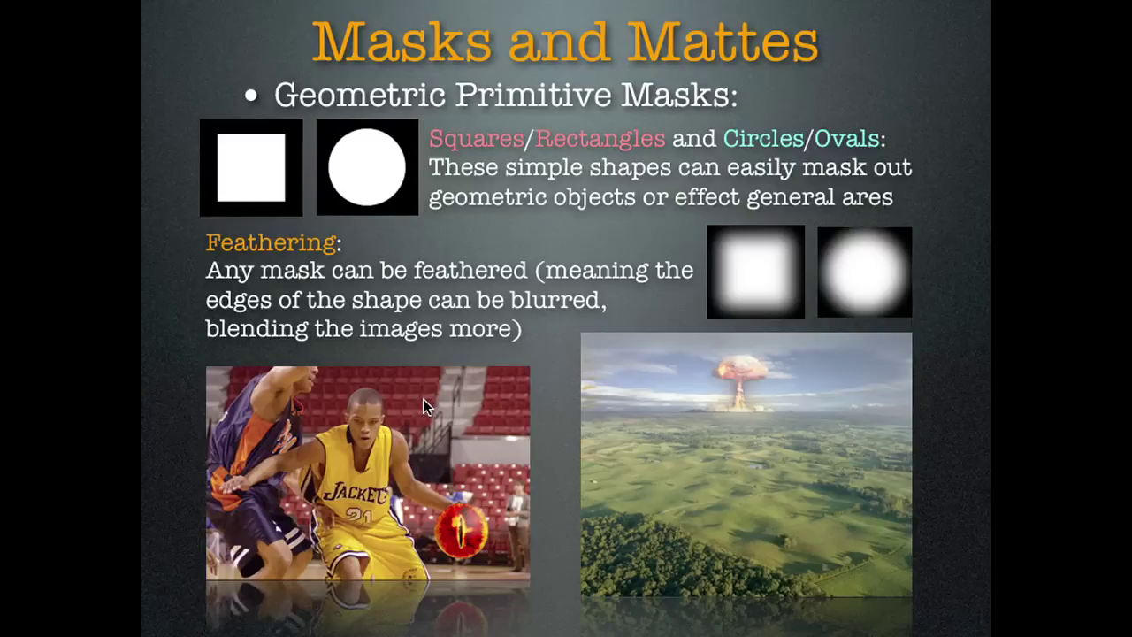
key(Escape)
Step: Dismiss the welcome screen and create Comp 1 at 1024×768, 23.976 fps with default settings
click(324, 619)
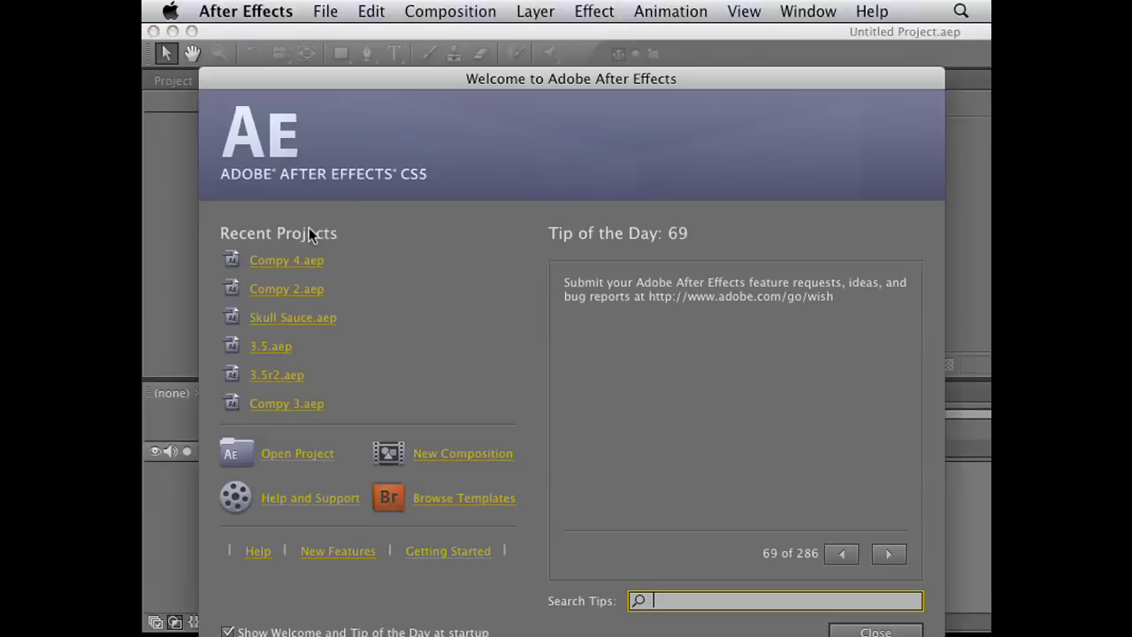
click(863, 631)
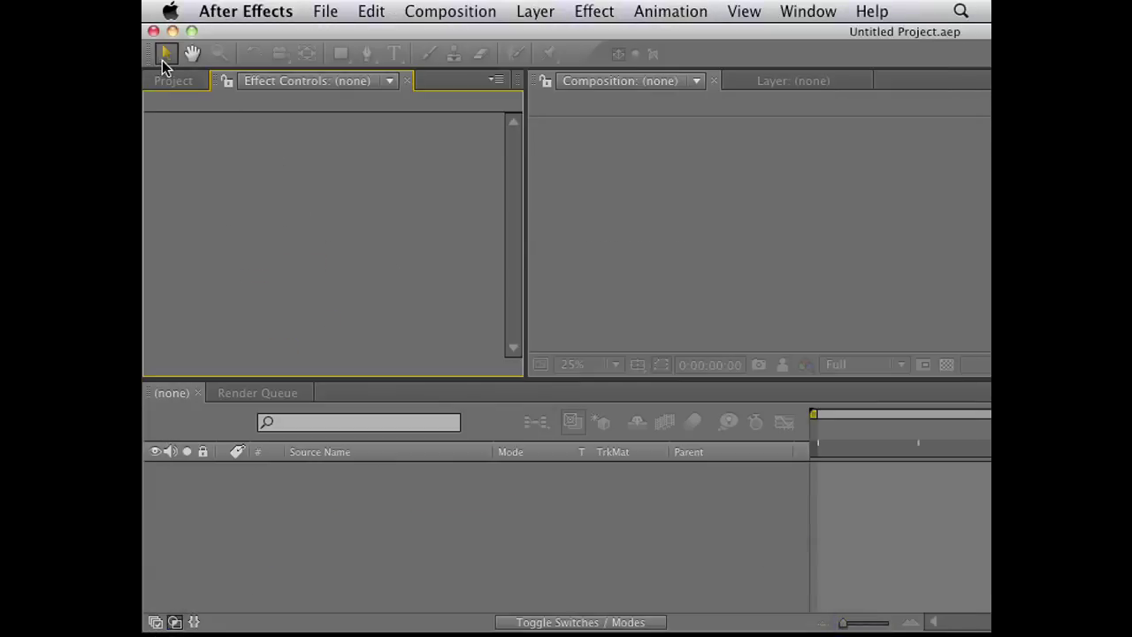
click(414, 10)
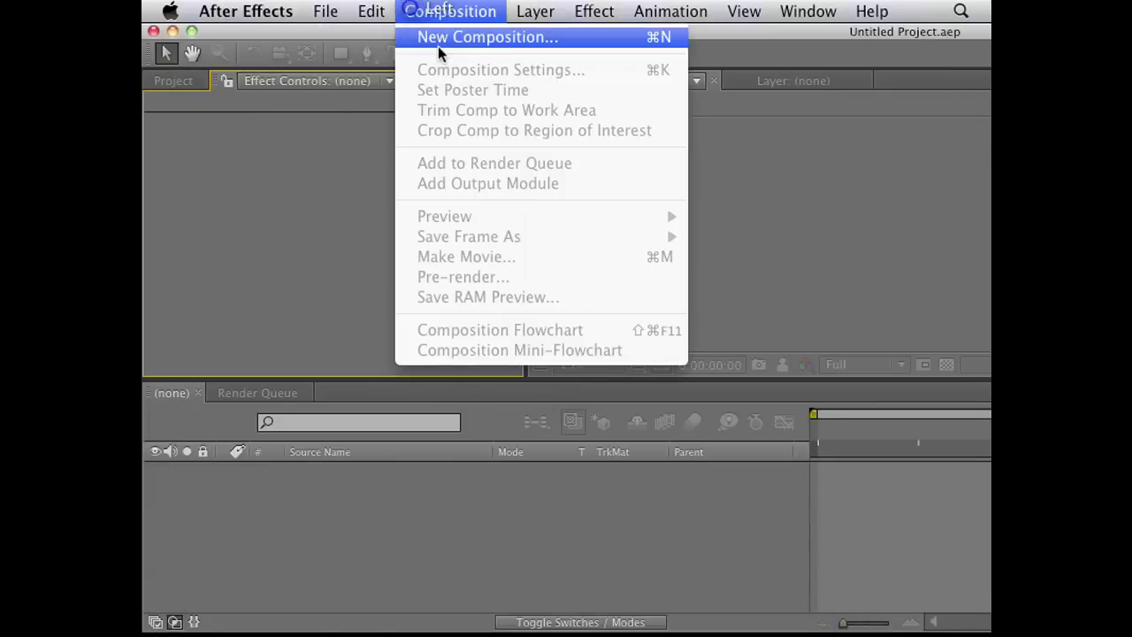
click(438, 46)
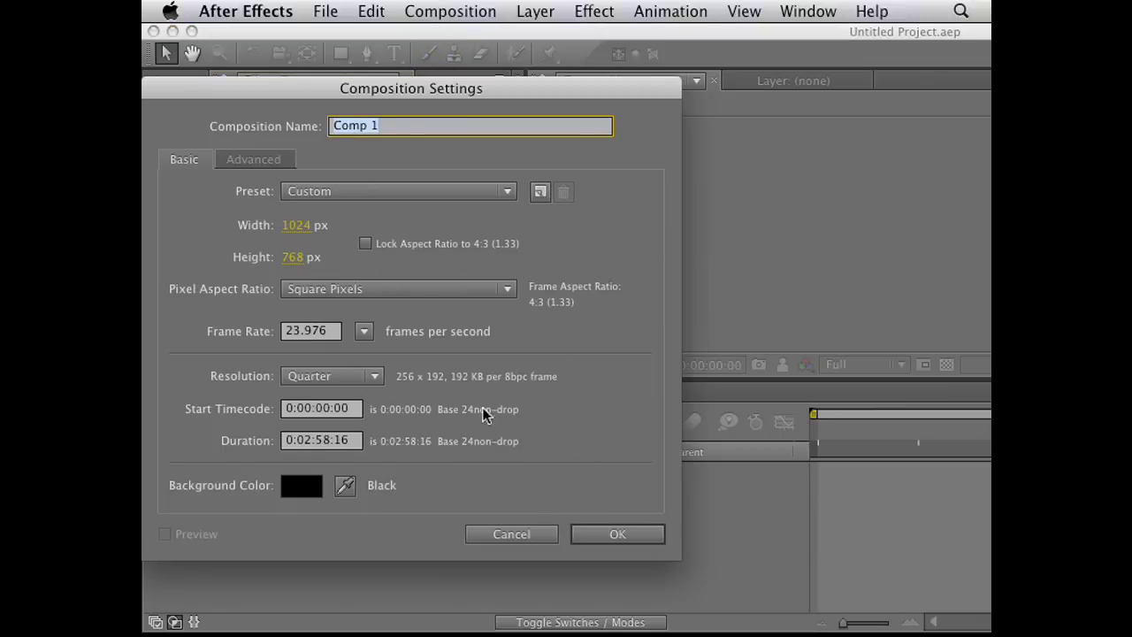
click(621, 534)
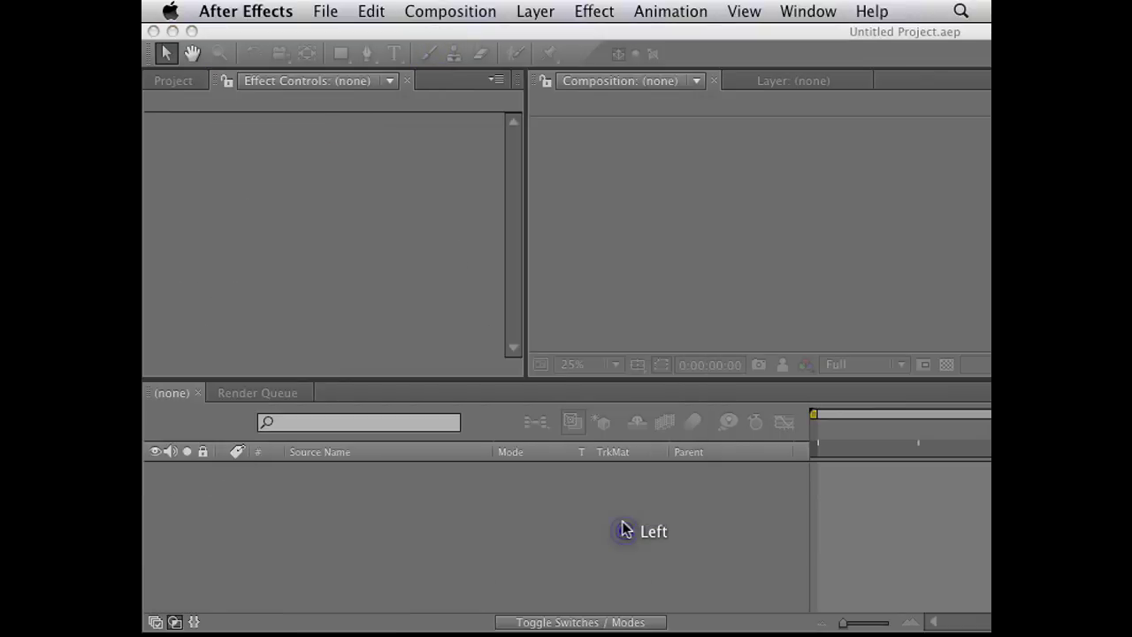
Step: Add a Black Solid 1 layer to Comp 1, maximize the window and widen the Composition panel
right_click(306, 249)
right_click(263, 476)
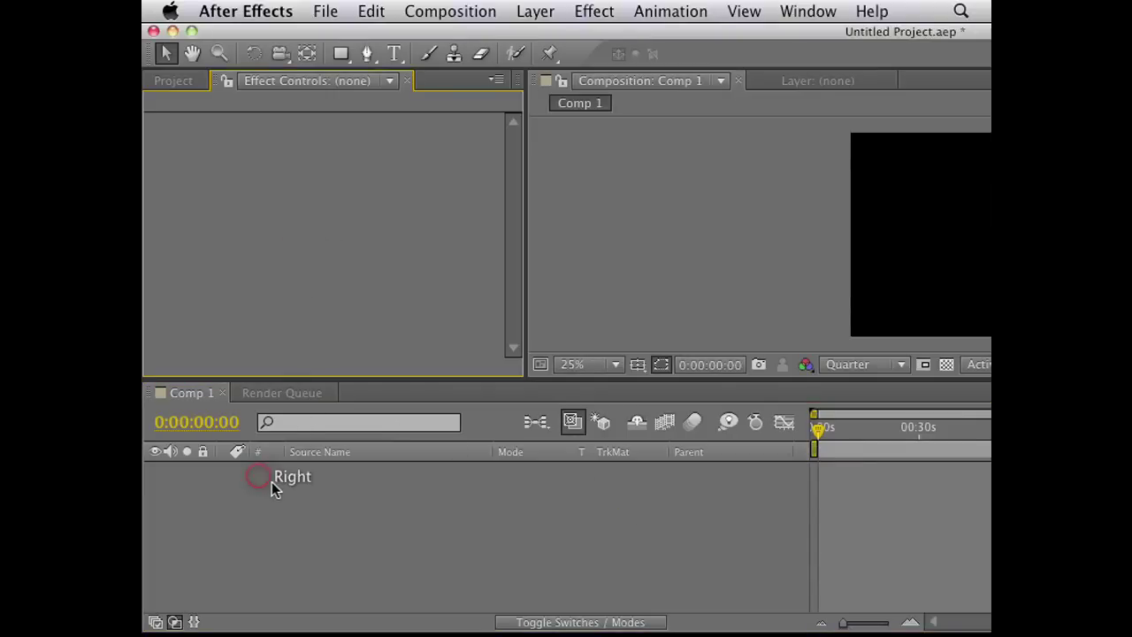
mouse_move(346, 437)
click(578, 486)
click(556, 498)
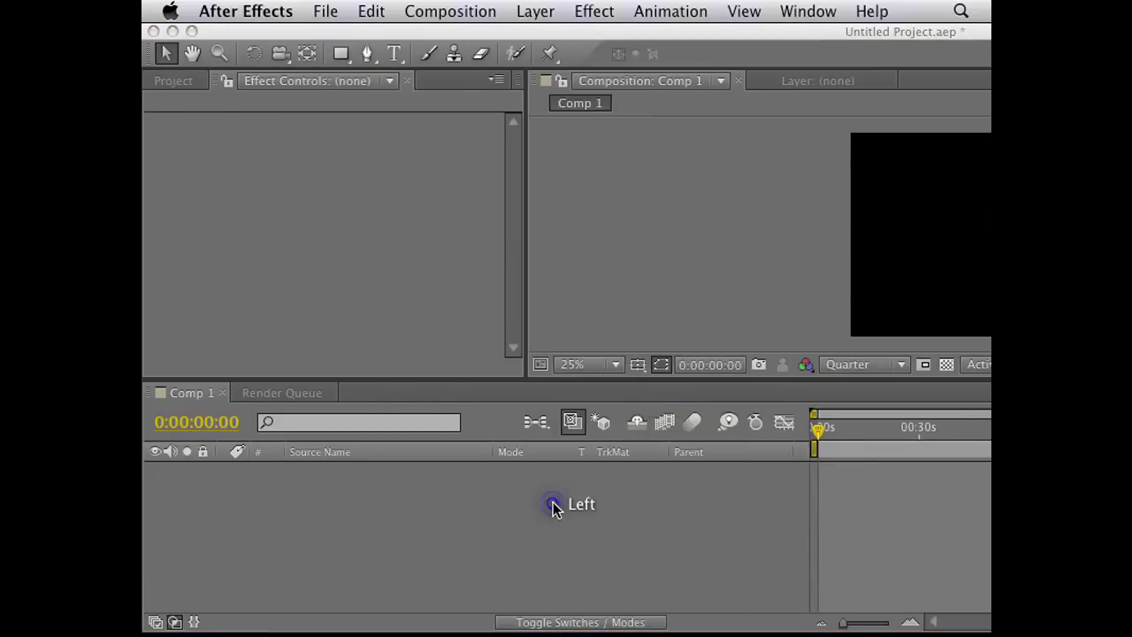
click(345, 471)
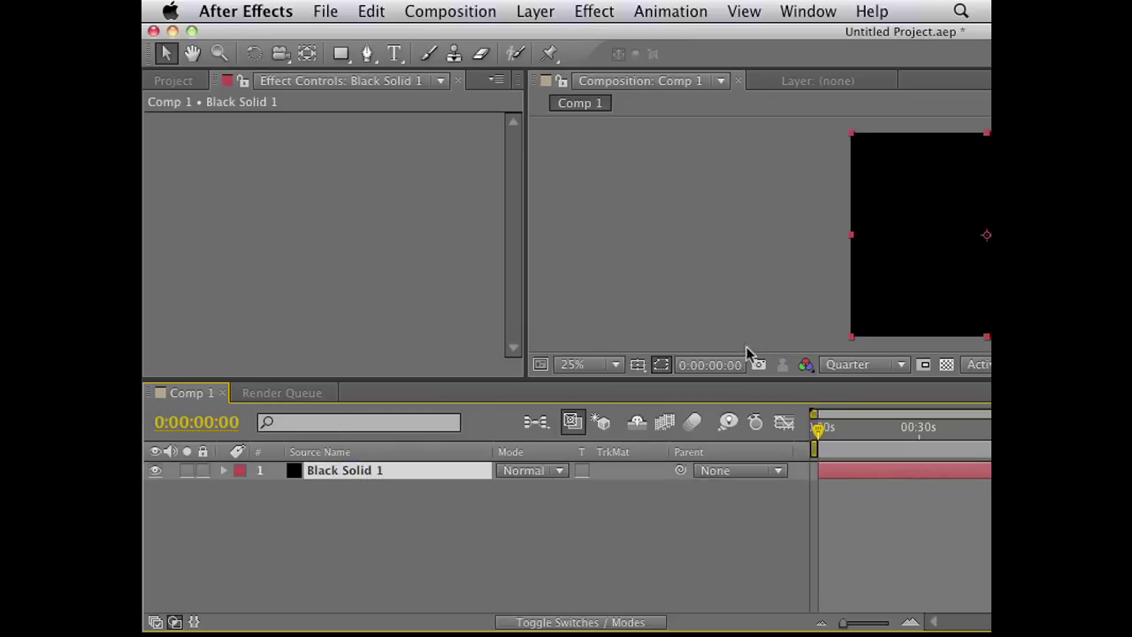
click(191, 31)
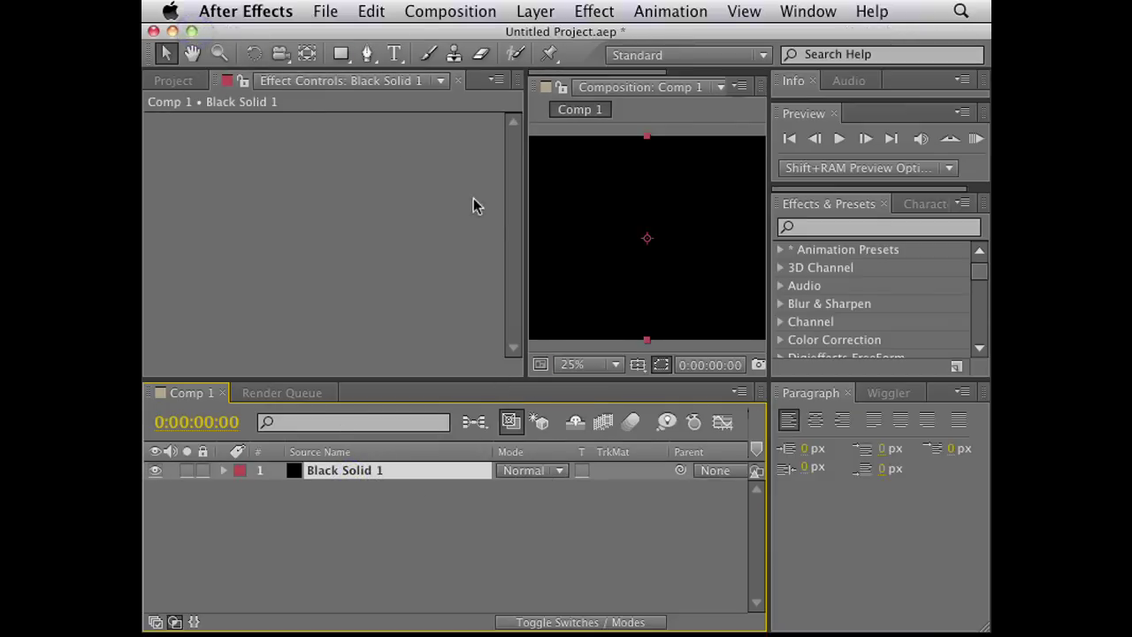
drag(525, 225, 360, 256)
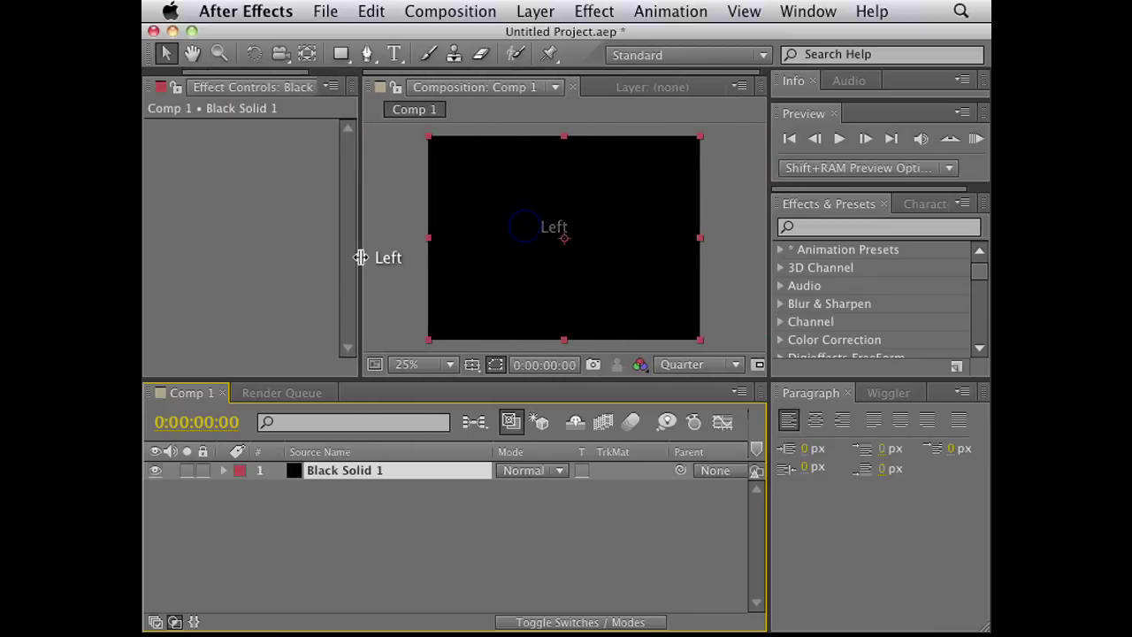
Step: Rotate the black solid clockwise with the Rotation tool
click(219, 53)
click(253, 54)
click(472, 254)
drag(527, 144, 534, 147)
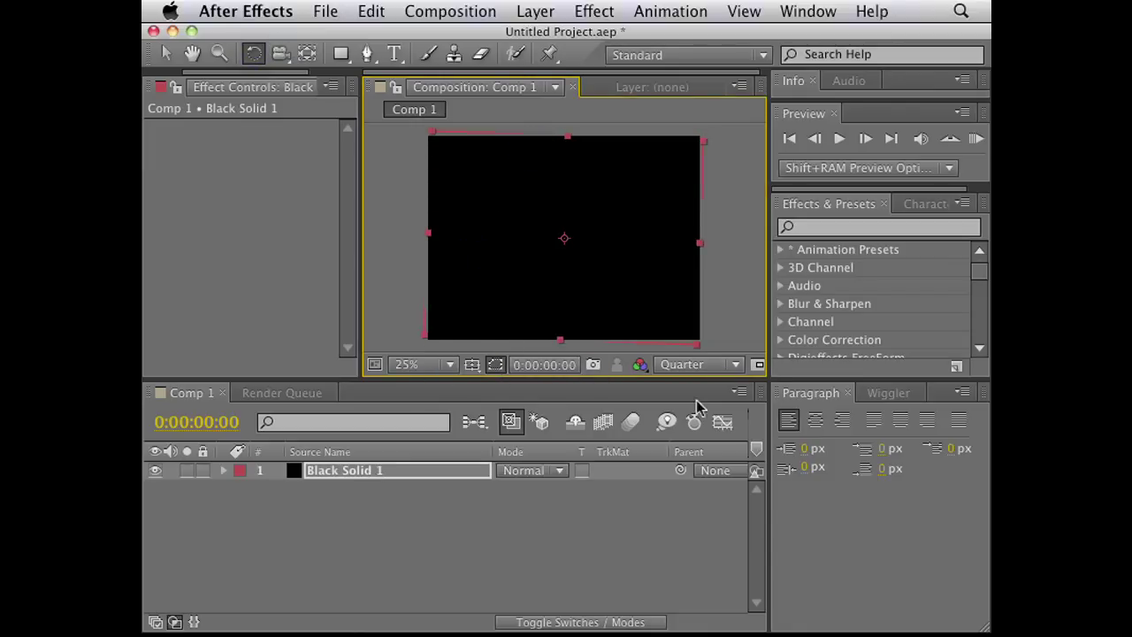
drag(768, 360, 847, 361)
drag(531, 323, 514, 278)
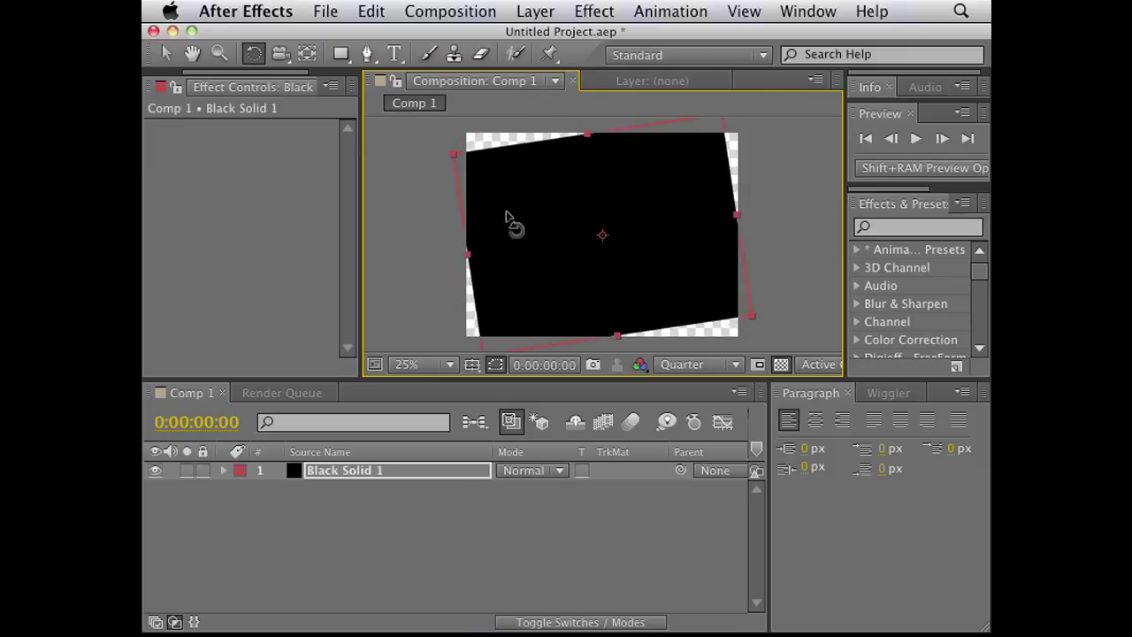
Step: Move the solid's anchor point to its top-left corner and swing it into a roughly 45° diagonal
click(306, 53)
drag(602, 235, 463, 160)
click(253, 53)
drag(575, 201, 582, 141)
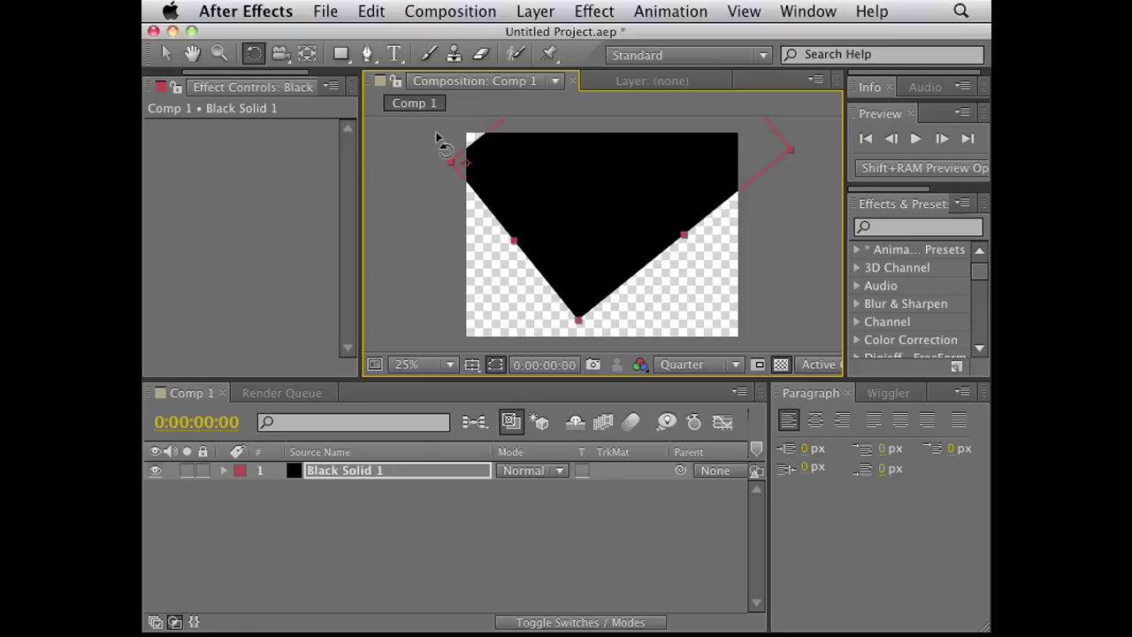
Step: Draw a rectangular Mask 1 across the rotated solid, leaving a tilted black rectangle
click(307, 53)
click(519, 179)
click(577, 164)
click(438, 188)
click(511, 210)
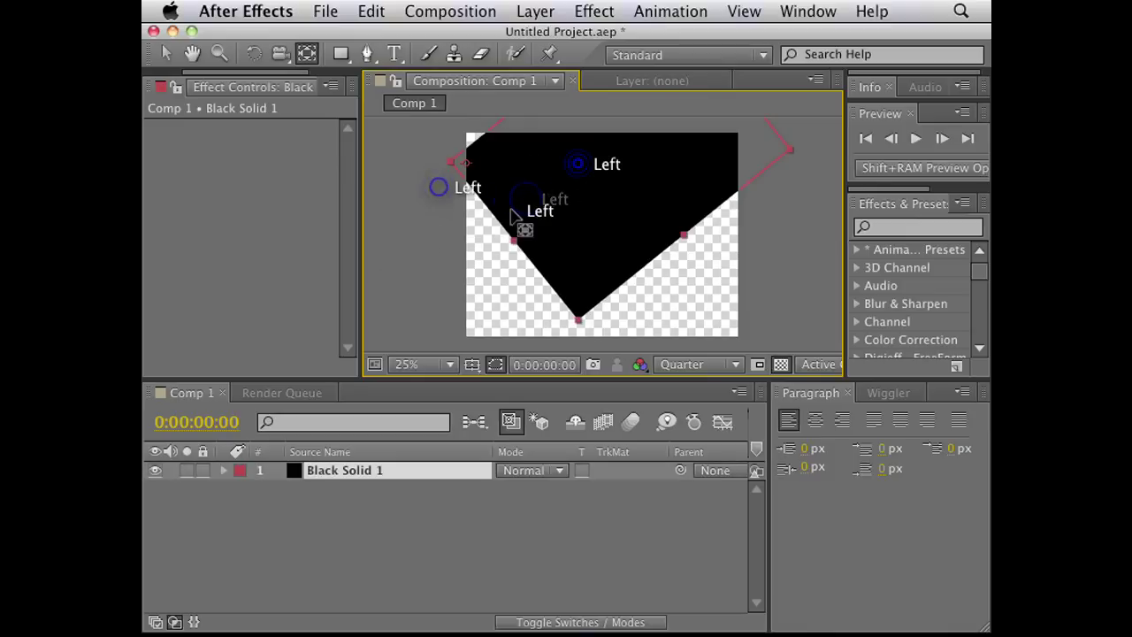
click(462, 167)
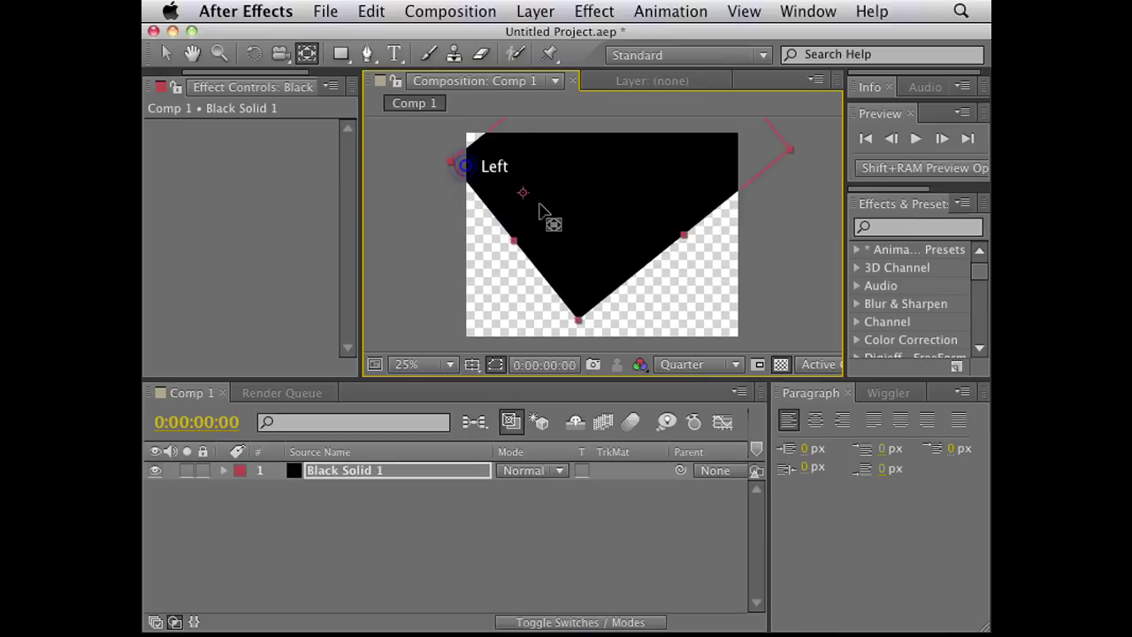
click(578, 315)
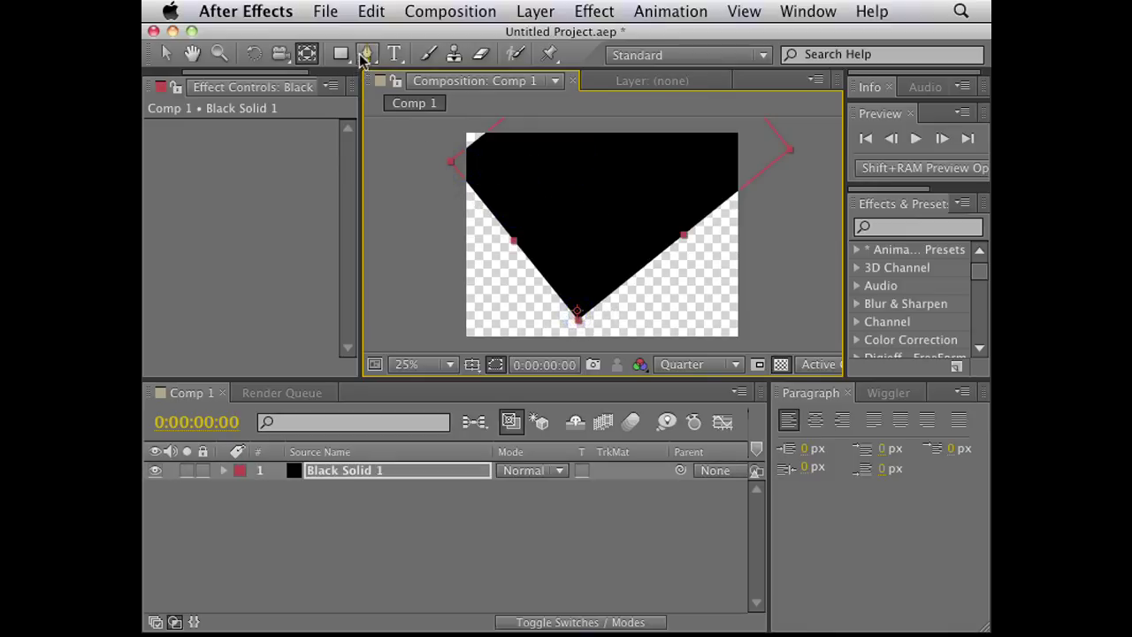
click(341, 53)
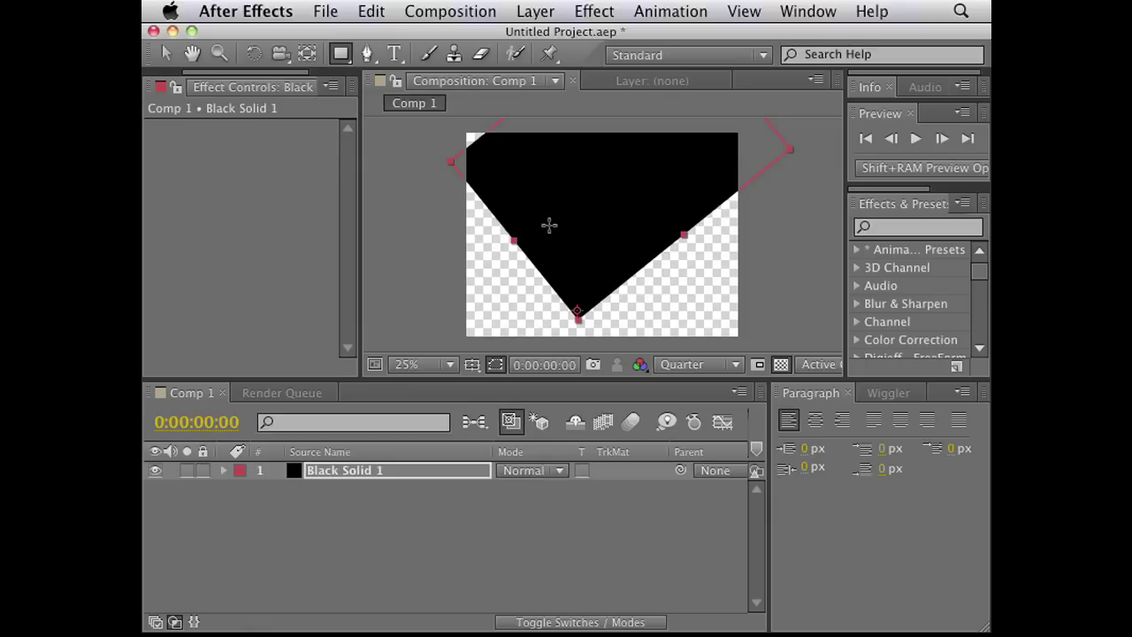
mouse_move(546, 233)
mouse_down()
mouse_move(662, 147)
mouse_move(705, 235)
mouse_move(719, 231)
mouse_up()
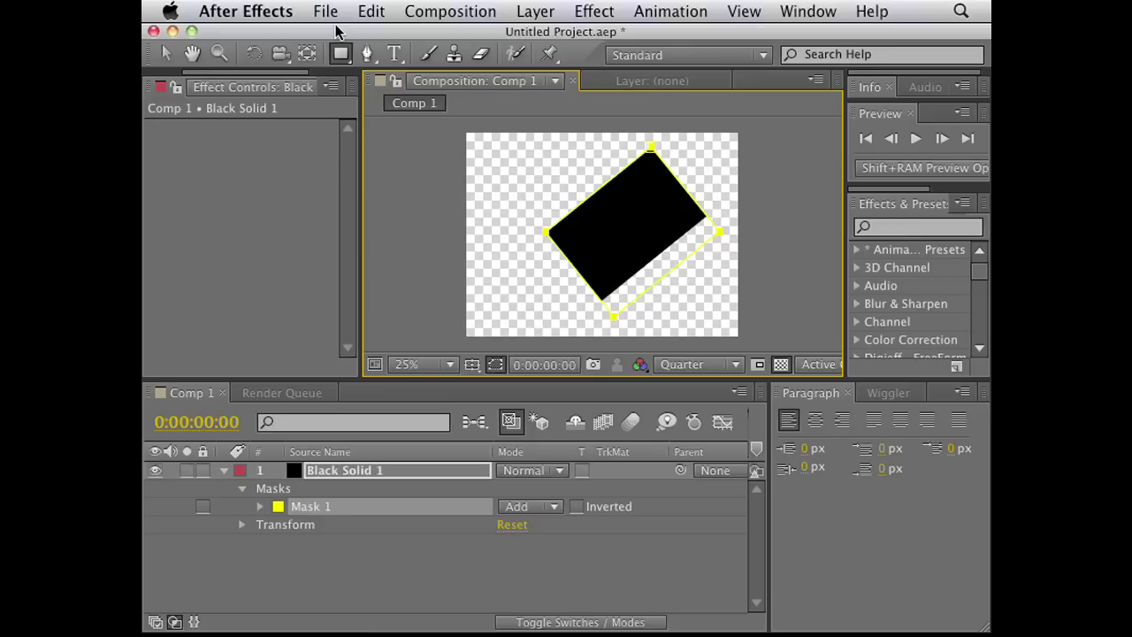
Step: Replace the rectangle mask with a large star-shaped Add mask, after trying and undoing an ellipse
key(super+z)
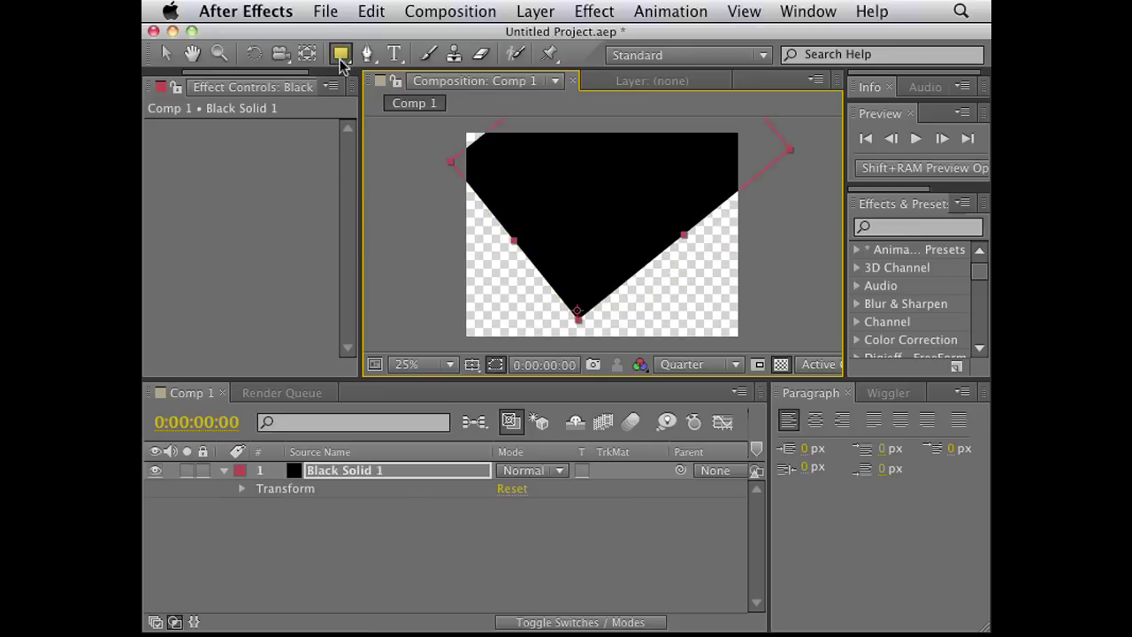
drag(340, 53, 387, 96)
drag(538, 240, 663, 200)
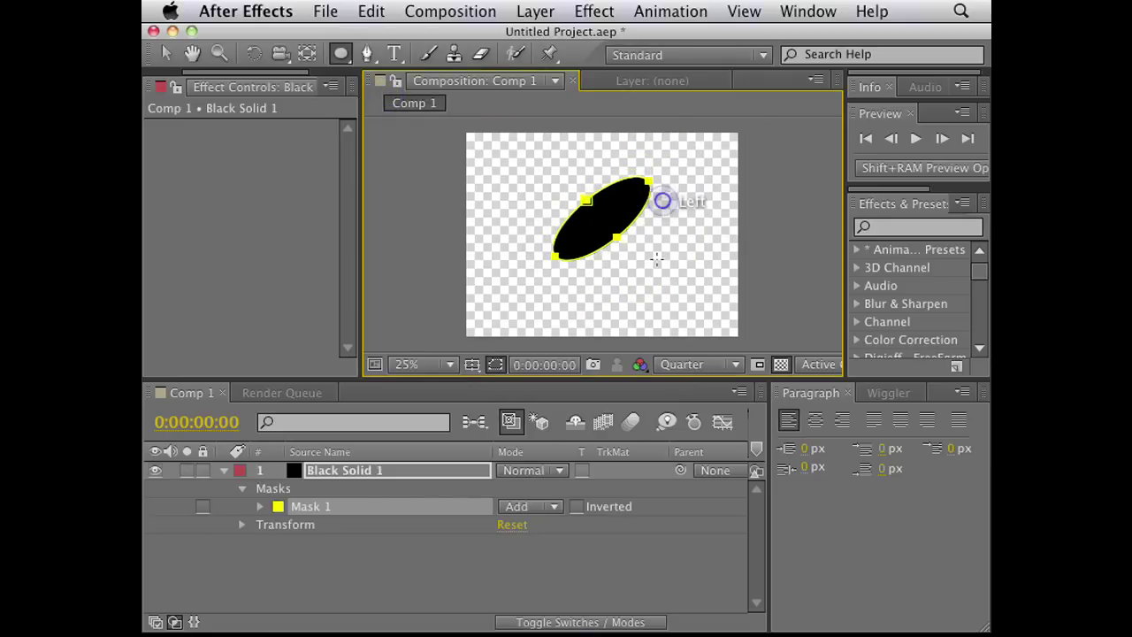
key(super+z)
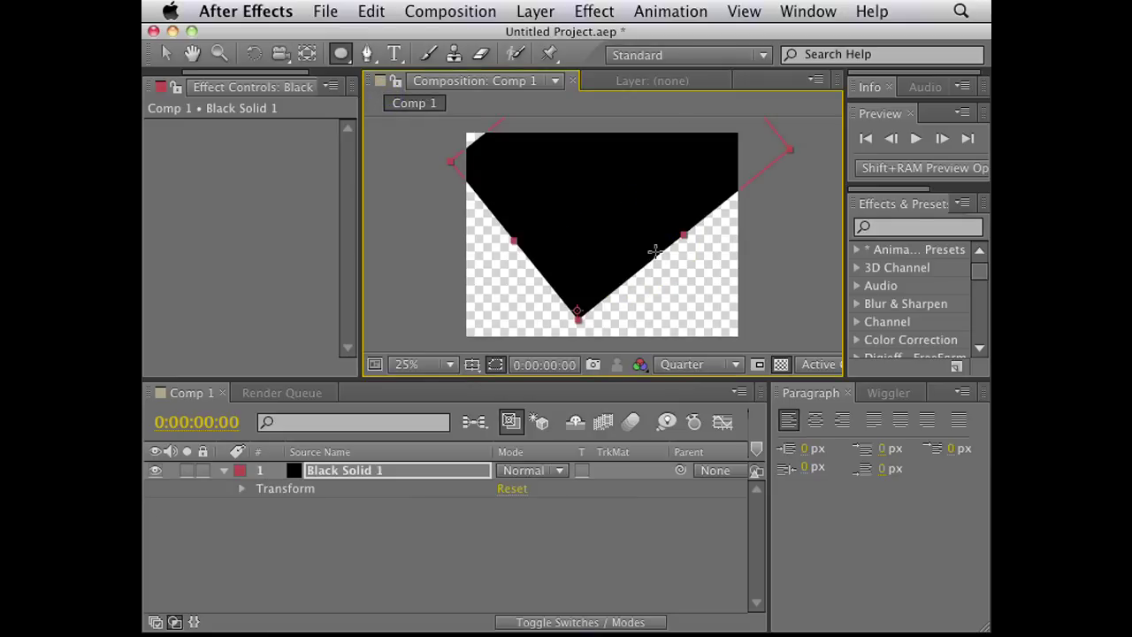
drag(342, 57, 412, 147)
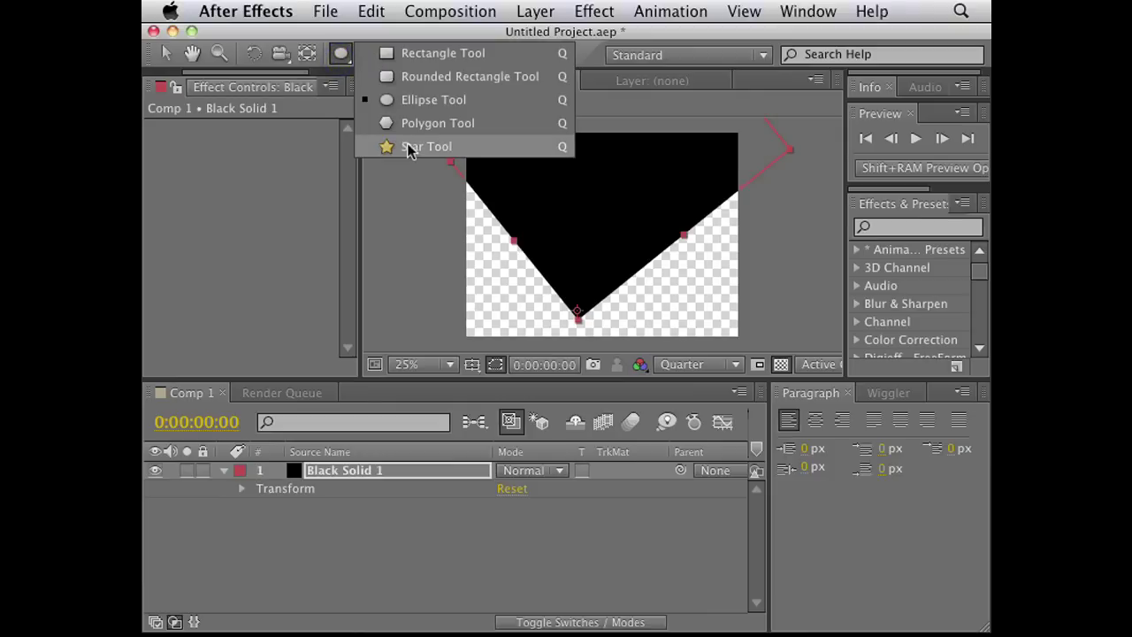
drag(540, 228, 528, 180)
mouse_move(617, 167)
mouse_down()
mouse_move(637, 151)
mouse_move(615, 171)
mouse_up()
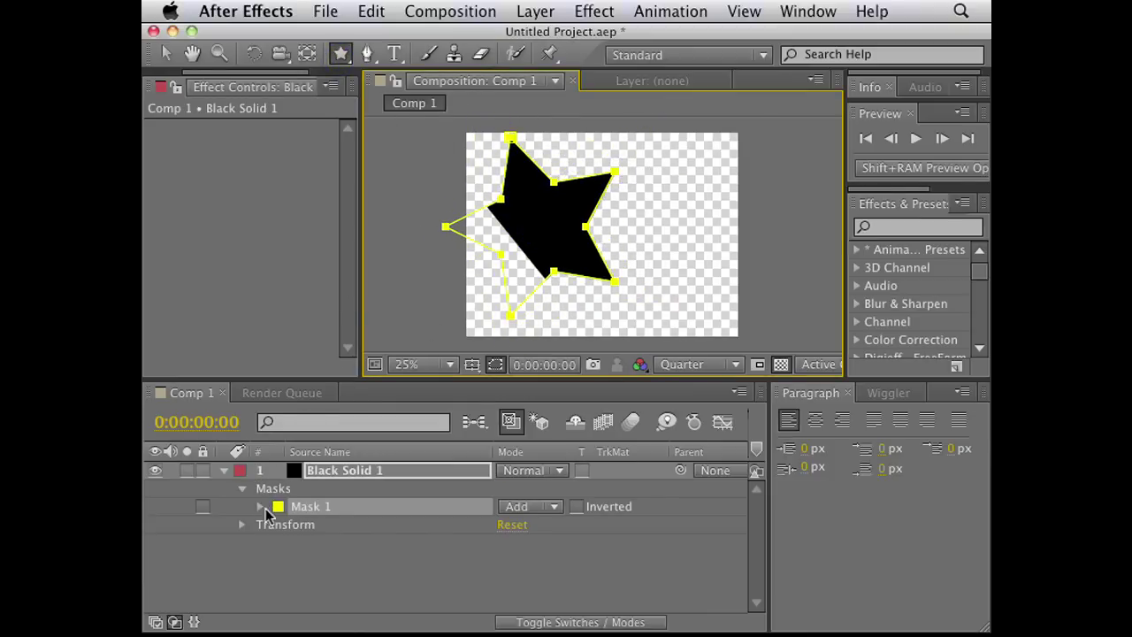
Step: Set Mask 1's Mask Feather to 45 pixels to soften the star's edges
click(258, 508)
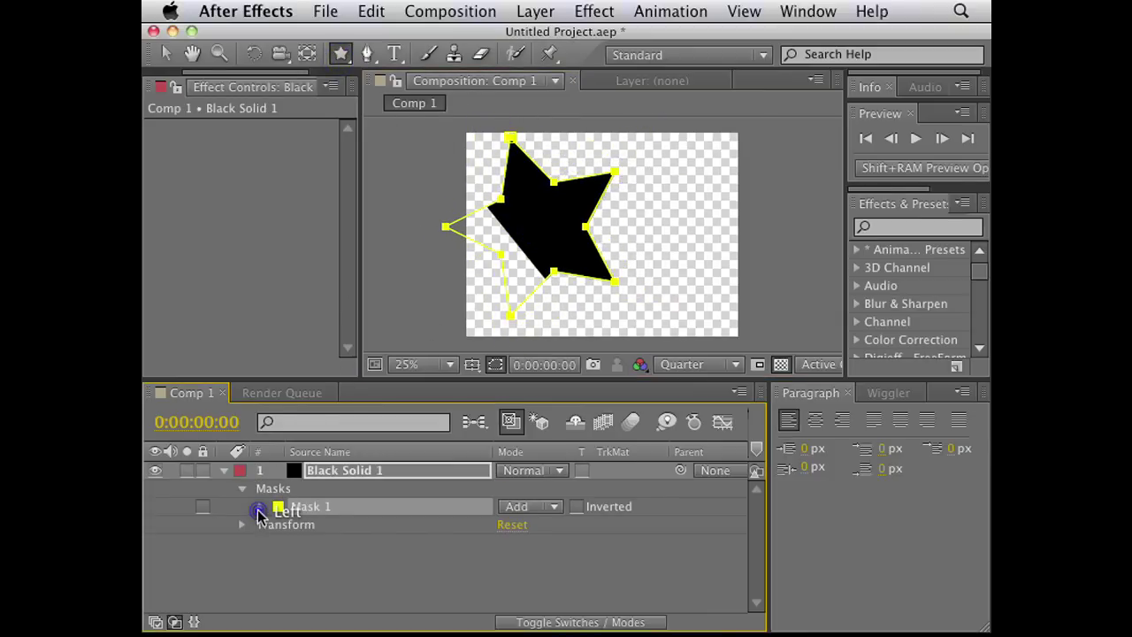
drag(527, 542, 587, 556)
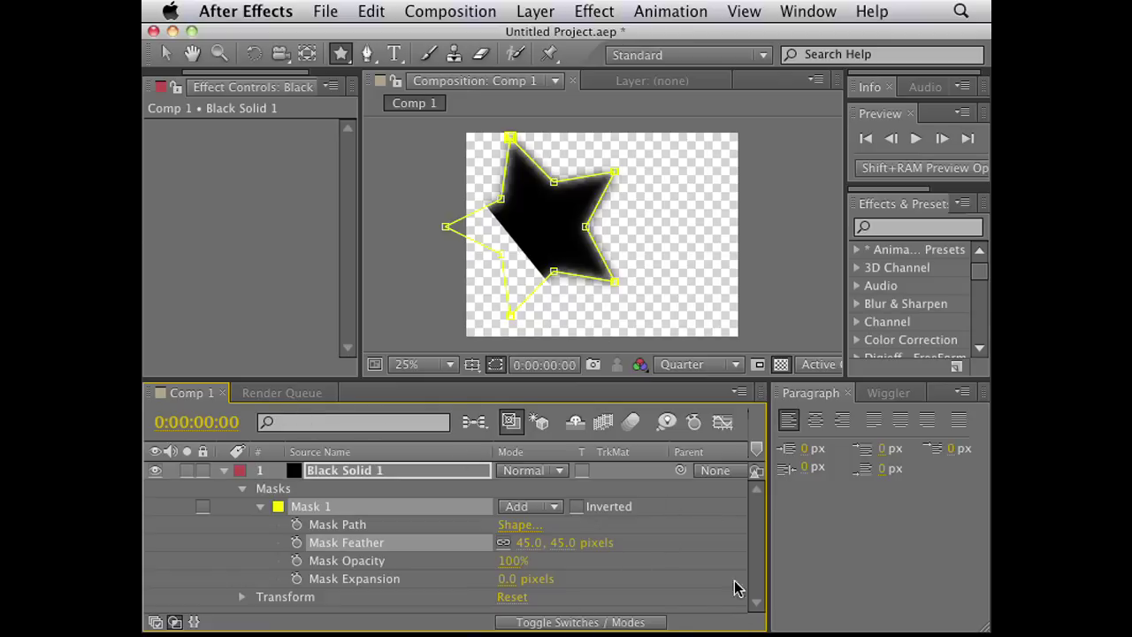
click(864, 523)
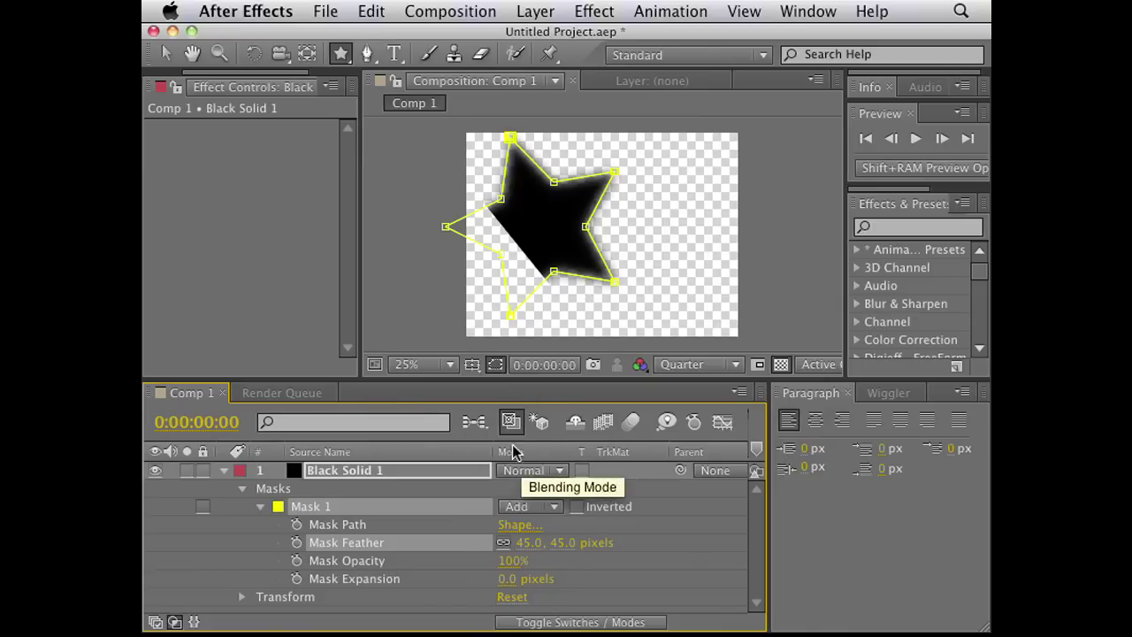
Step: Narrow the layer name column and widen the timeline area
drag(493, 451, 405, 451)
click(537, 453)
click(582, 448)
click(726, 449)
drag(770, 538, 920, 527)
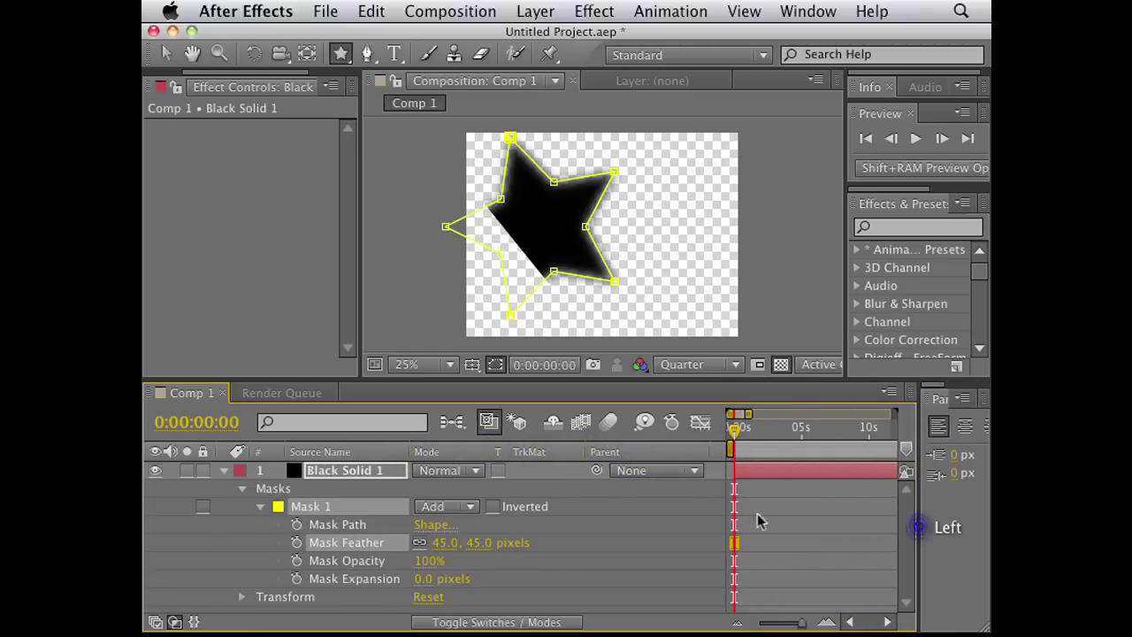
Step: Turn on keyframing for Mask Path, Mask Feather, Mask Opacity and Mask Expansion
click(297, 543)
click(297, 561)
click(298, 579)
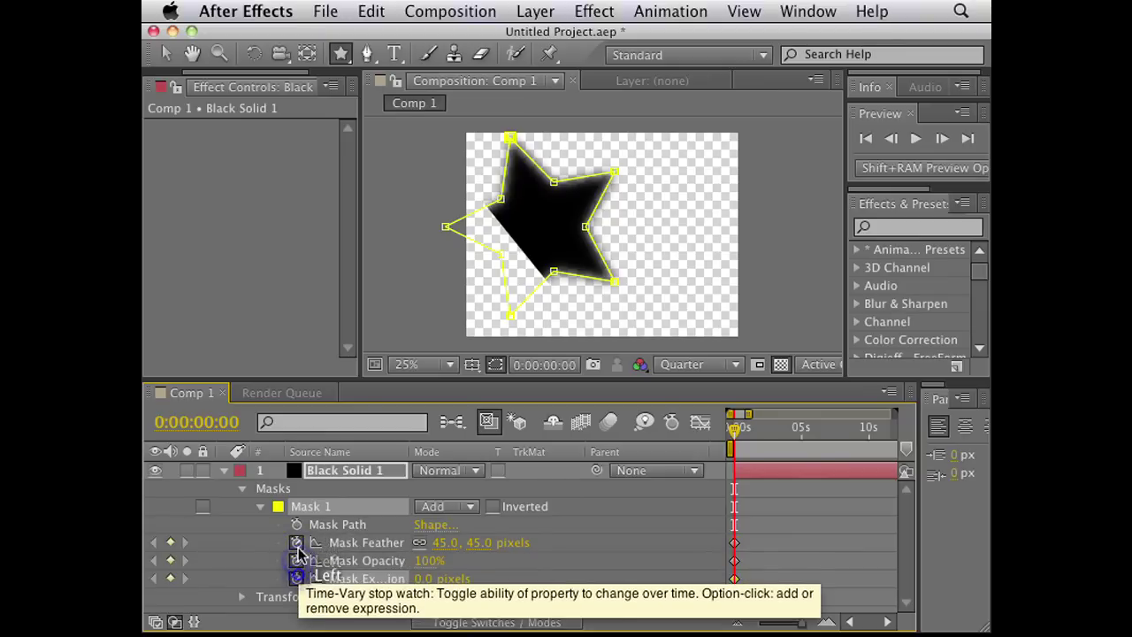
click(297, 525)
Step: Raise the Mask Feather to 269 pixels at 5:20 and preview the feather animation from the start
drag(759, 430, 813, 432)
click(442, 541)
drag(442, 542, 649, 504)
drag(812, 433, 630, 434)
key(space)
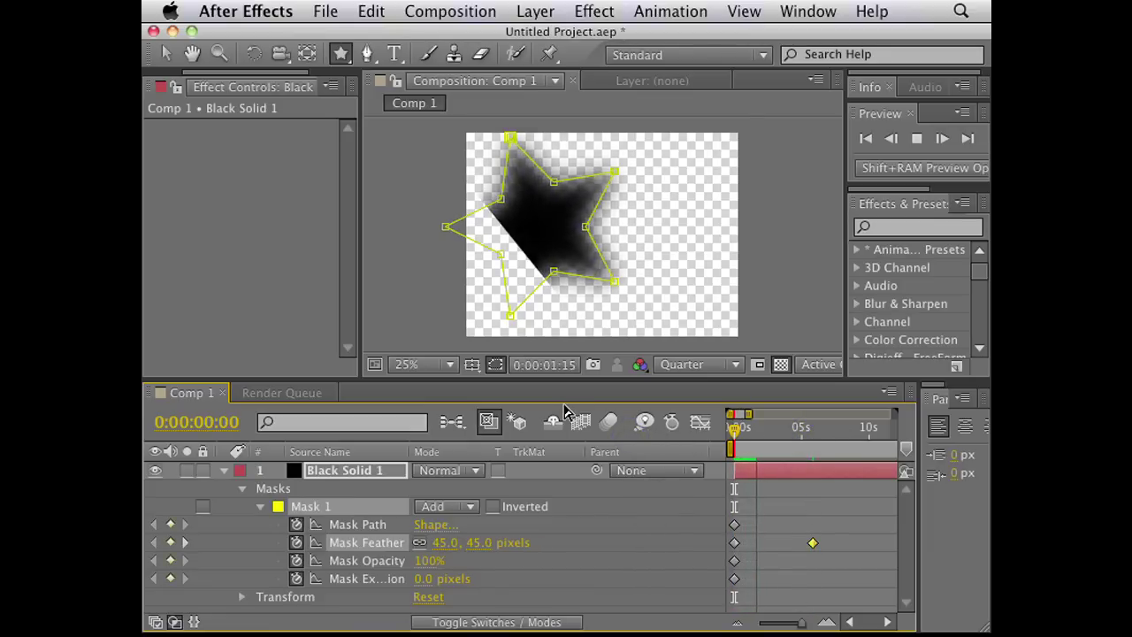
key(space)
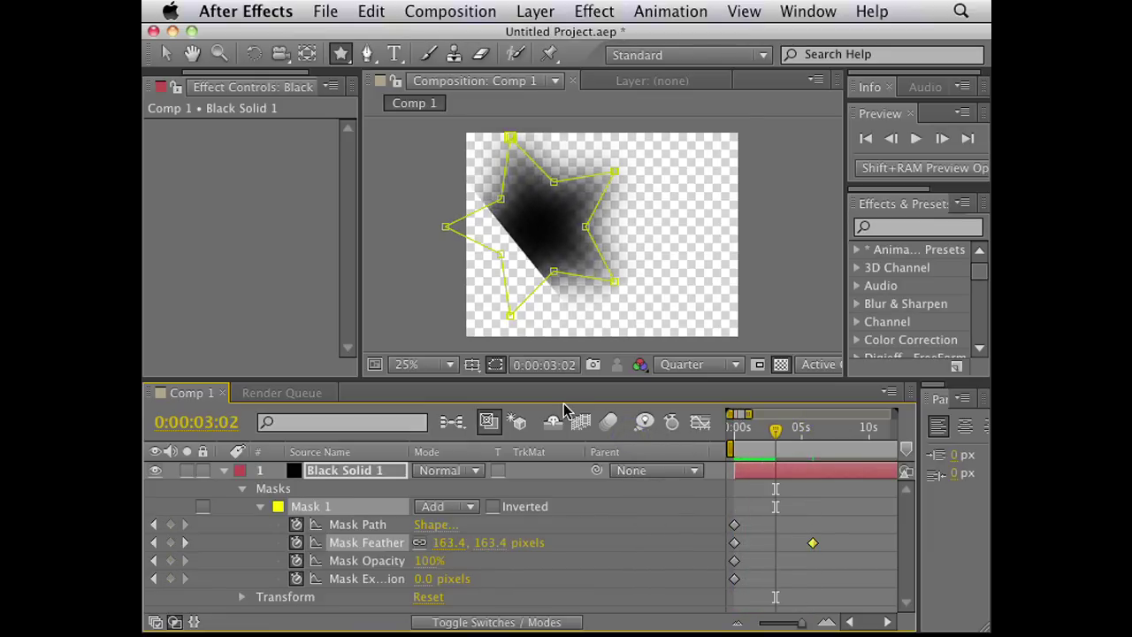
Step: At 4:12, move the star mask up and right and pull its top and lower-right points inward
click(340, 525)
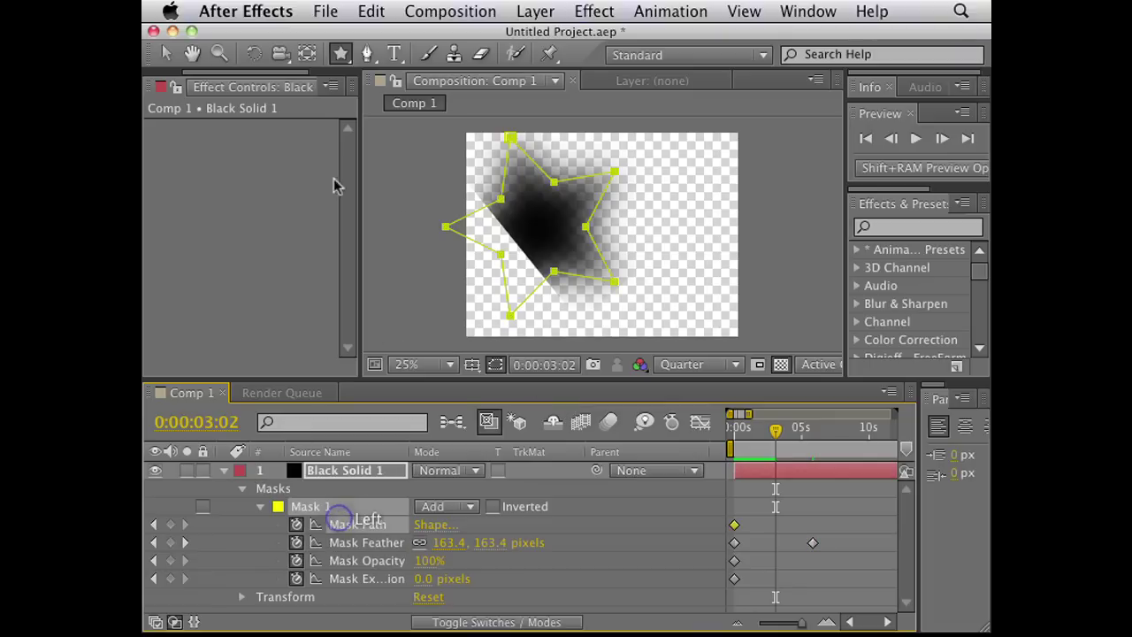
click(165, 54)
mouse_move(776, 428)
mouse_down()
mouse_move(738, 429)
mouse_move(793, 434)
mouse_up()
drag(616, 177, 585, 191)
click(625, 167)
click(524, 133)
drag(523, 133, 535, 179)
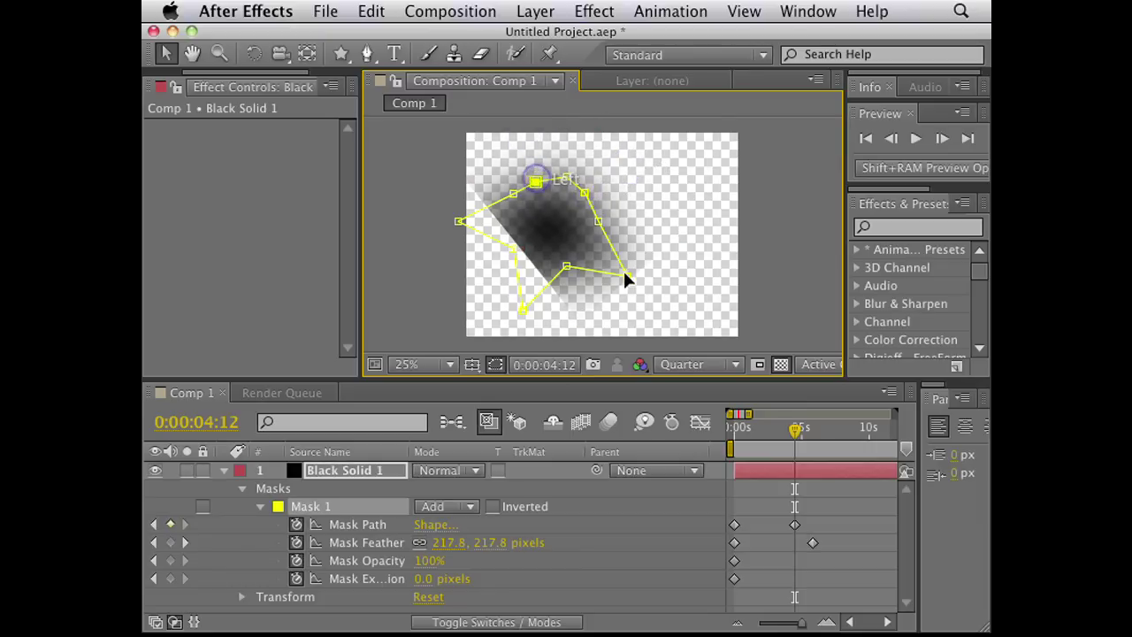
drag(625, 275, 589, 249)
drag(776, 428, 675, 455)
click(393, 53)
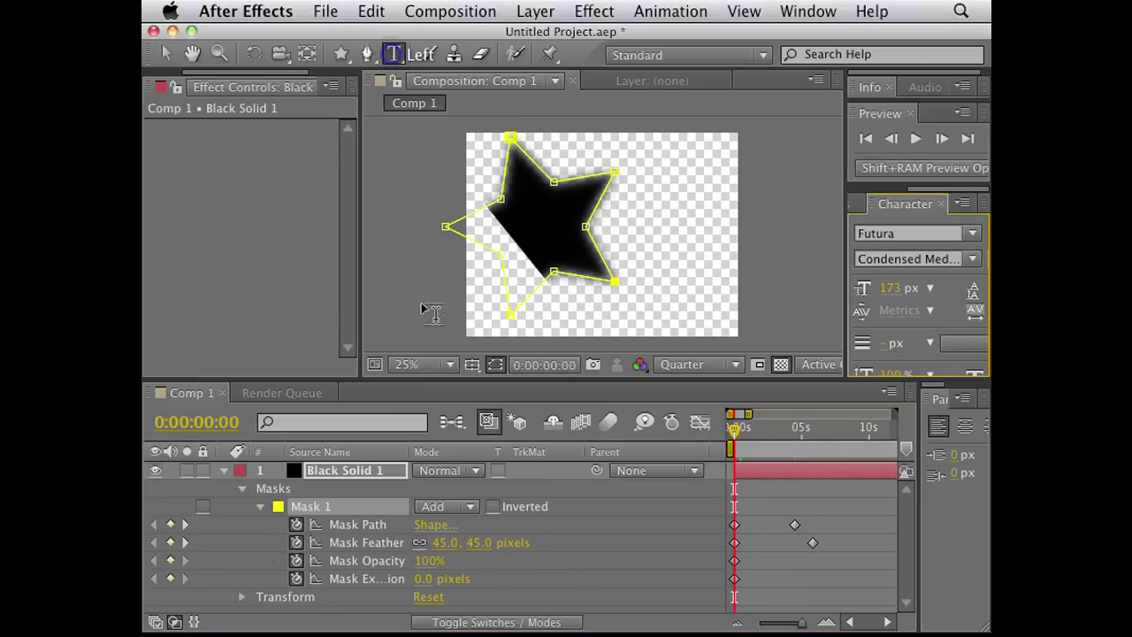
Step: Add an empty text layer and remove the star mask from the black solid
click(407, 217)
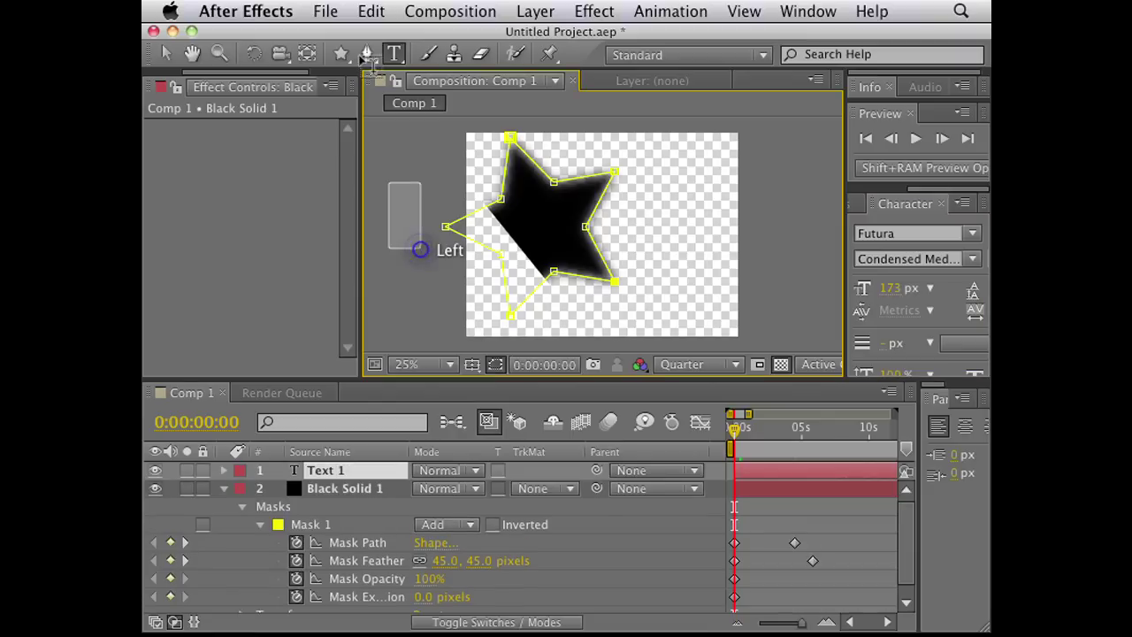
click(367, 53)
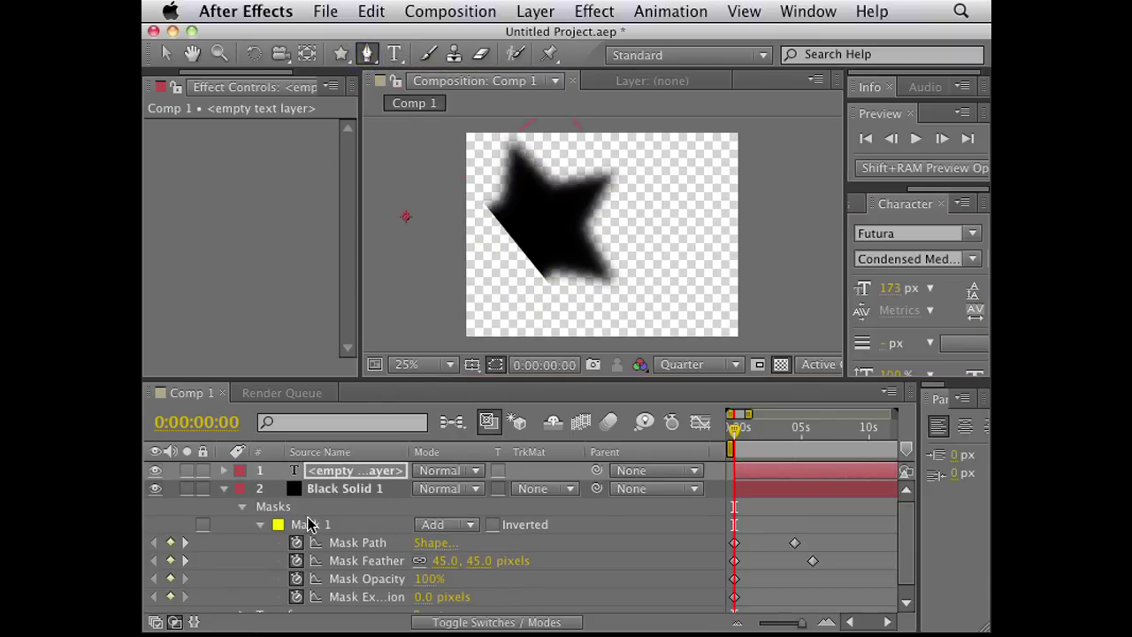
click(302, 521)
key(super+z)
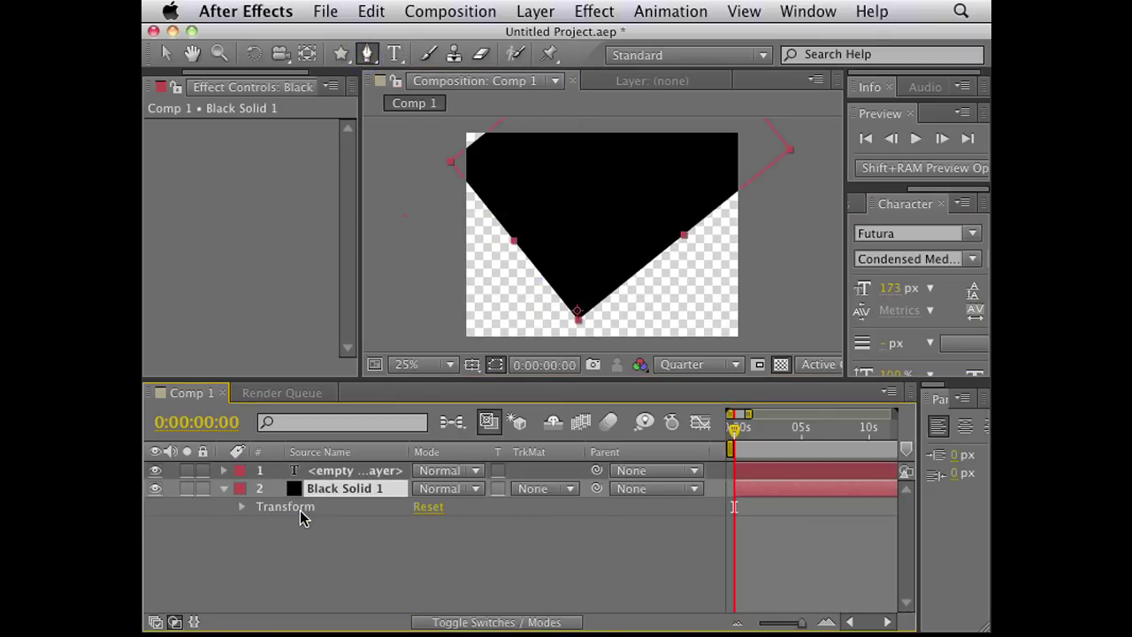
Step: Draw a closed four-point mask with one curved point, then draw a paragraph text box
click(367, 53)
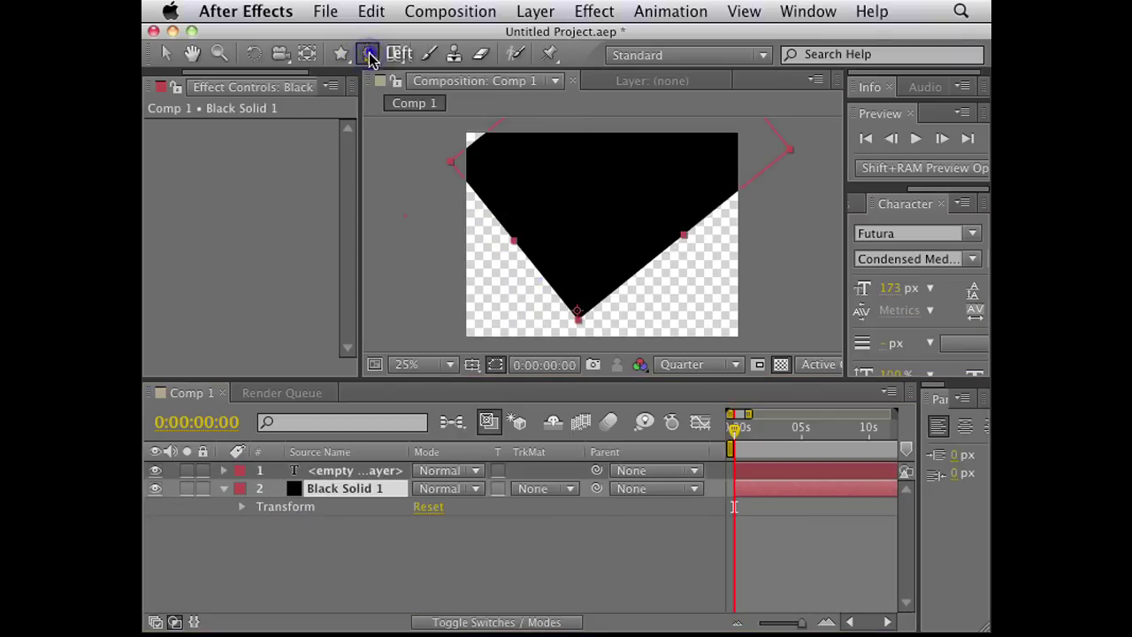
click(533, 209)
click(571, 207)
mouse_move(576, 248)
mouse_down()
mouse_move(552, 252)
mouse_move(526, 237)
mouse_up()
click(524, 226)
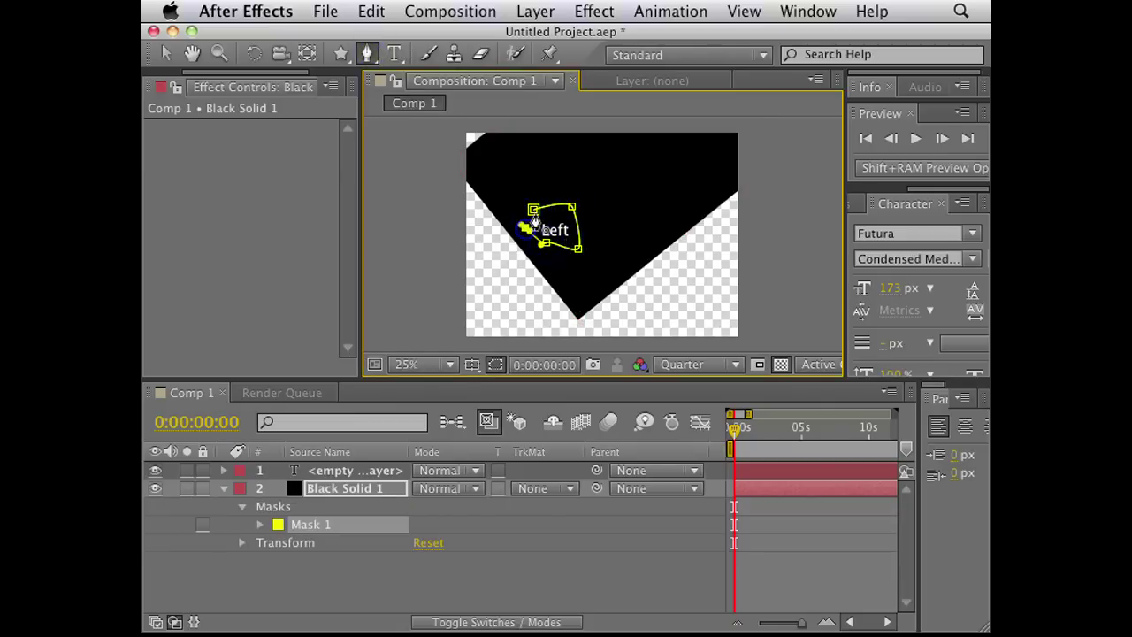
click(534, 208)
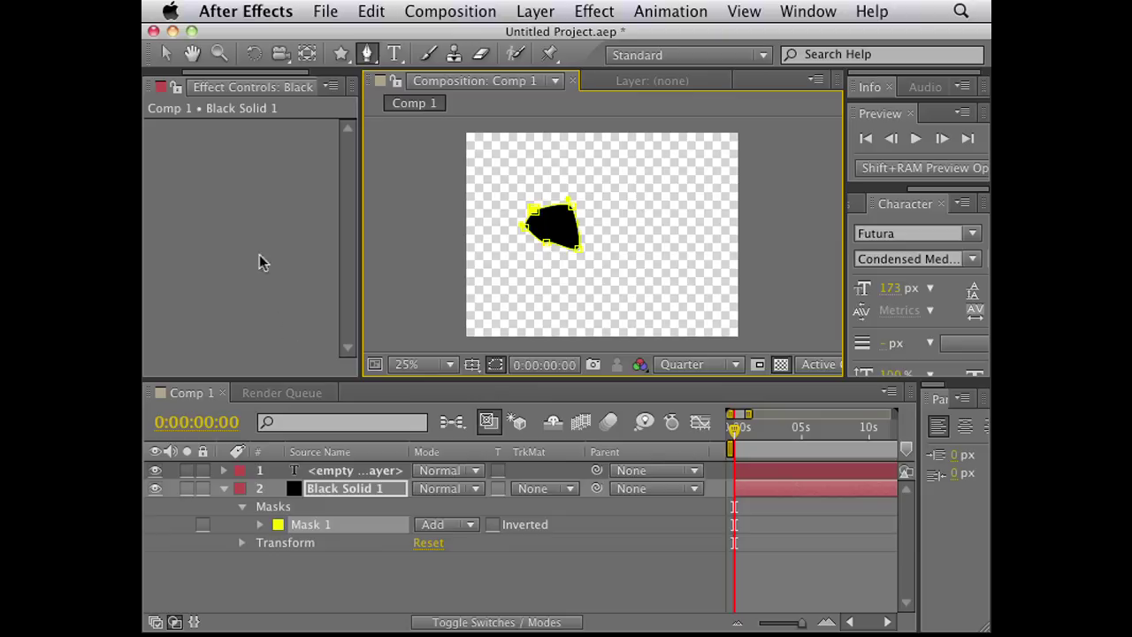
click(395, 53)
drag(466, 289, 699, 183)
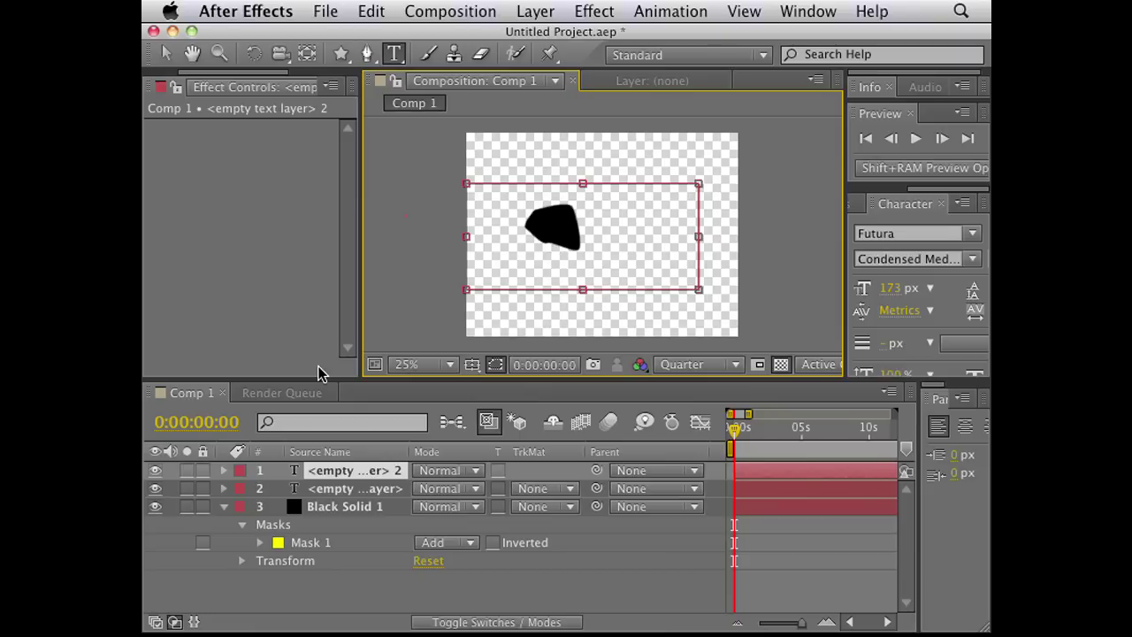
Step: Enter 'Motion Graphics' as paragraph text, view the comp against black, and return to Keynote
text(Motion Graphics)
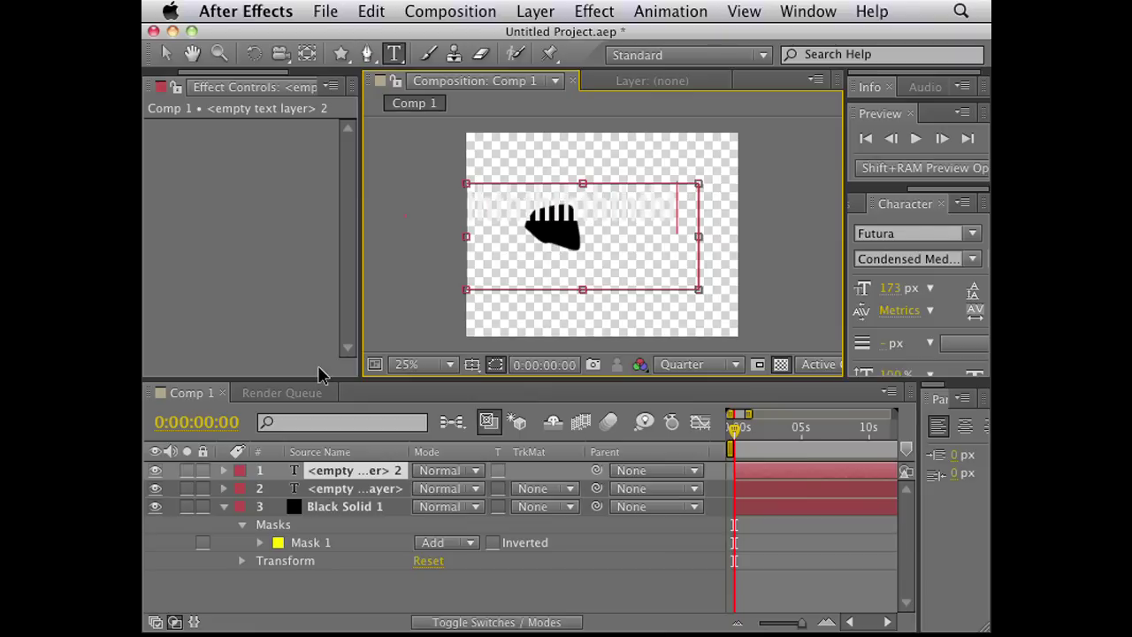
click(781, 363)
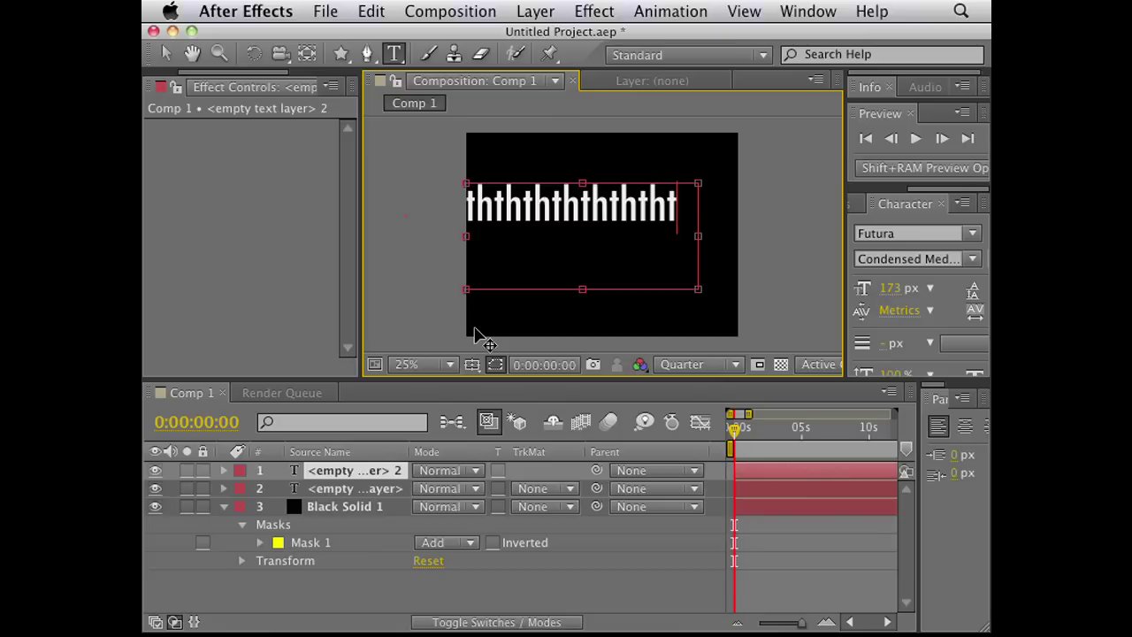
key(KP_Enter)
click(818, 619)
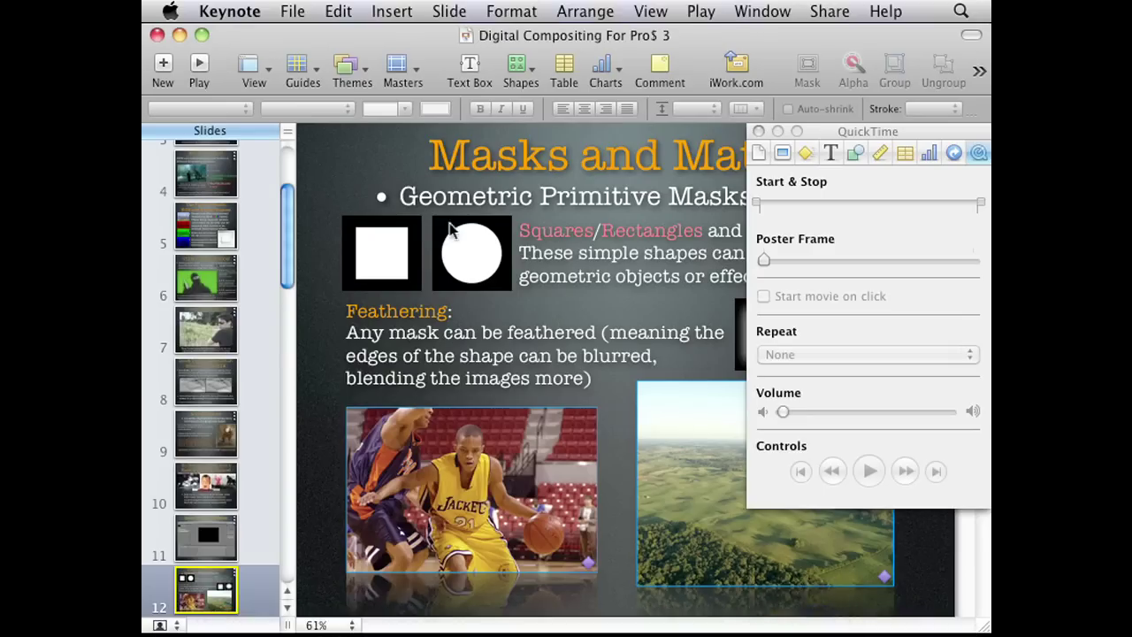
Step: Play the slideshow and advance through the builds to the Power Windows in AE slide
click(203, 69)
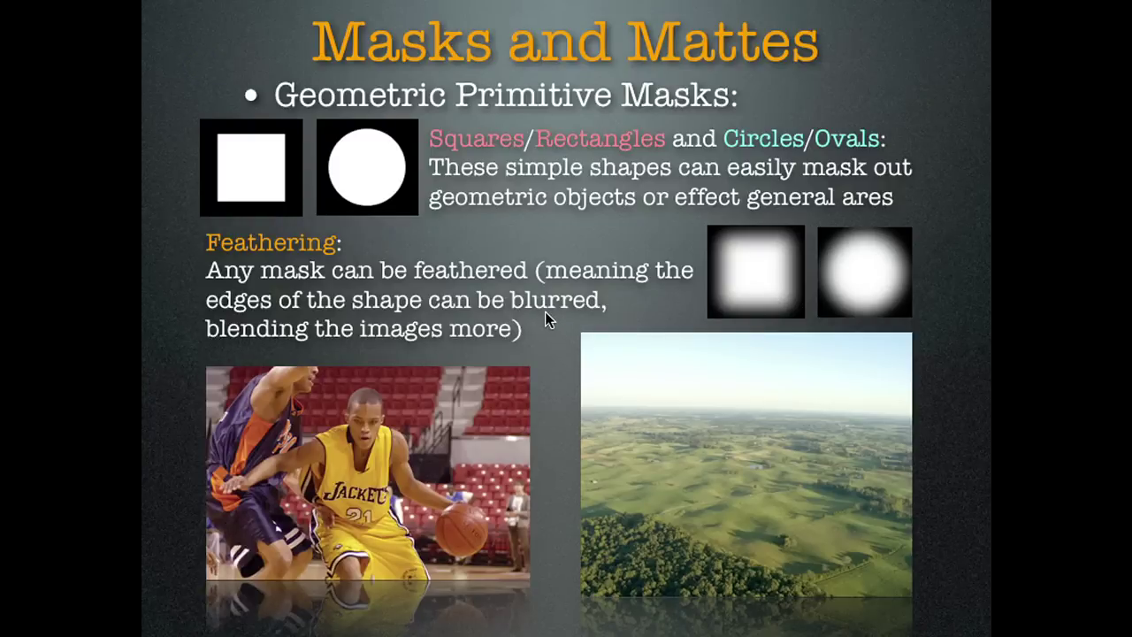
click(543, 307)
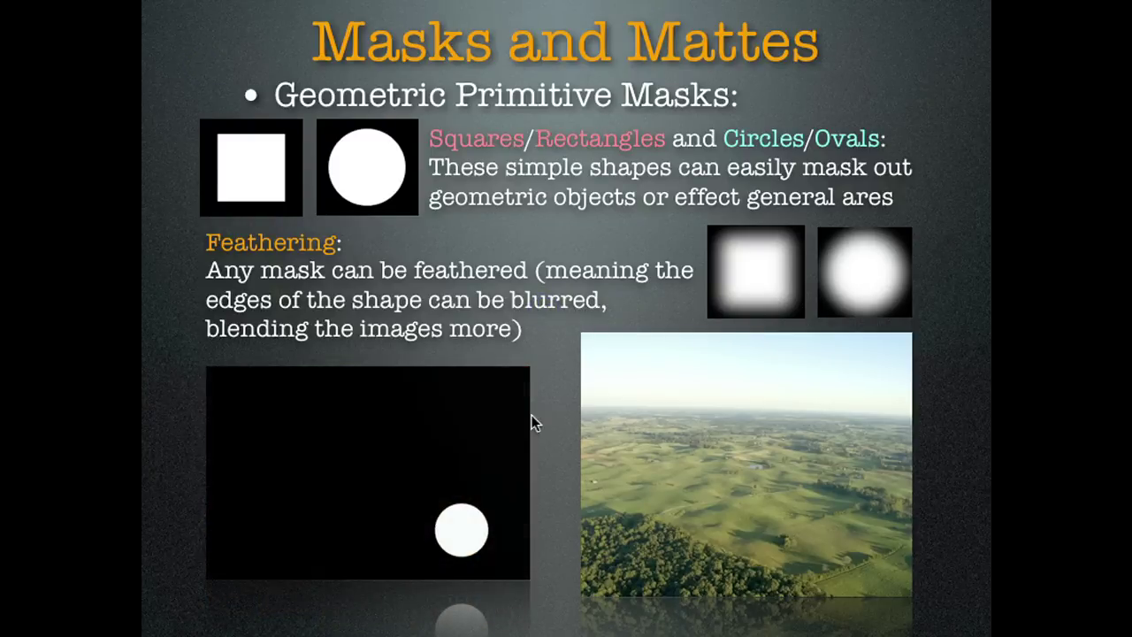
click(536, 400)
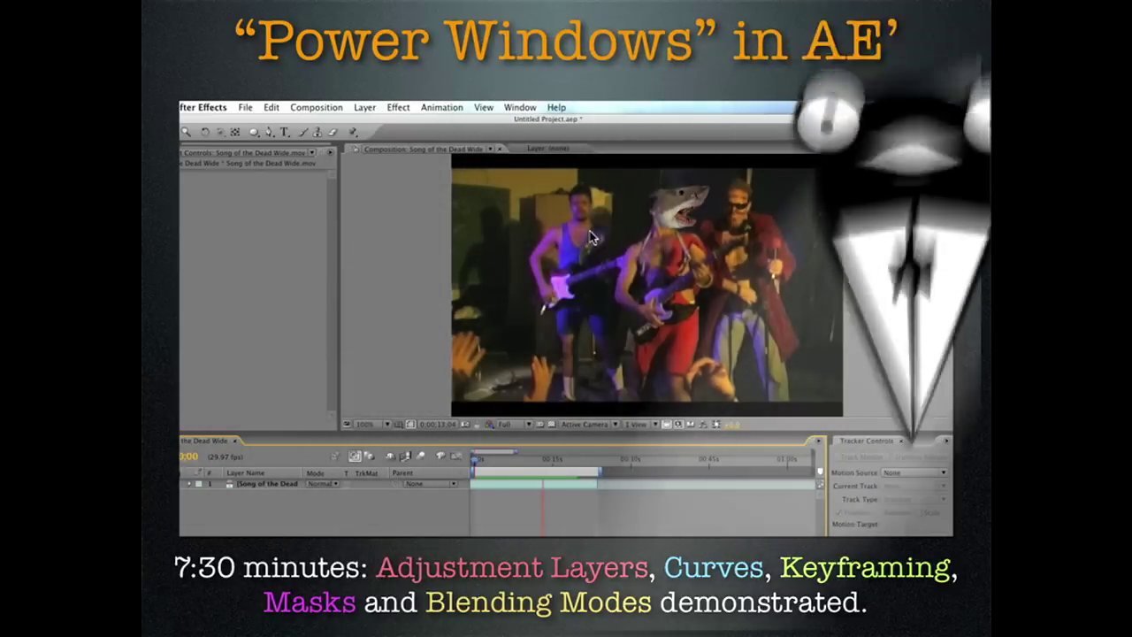
Step: Exit the slideshow and launch Final Cut Pro, continuing past the system checks warning
mouse_move(606, 389)
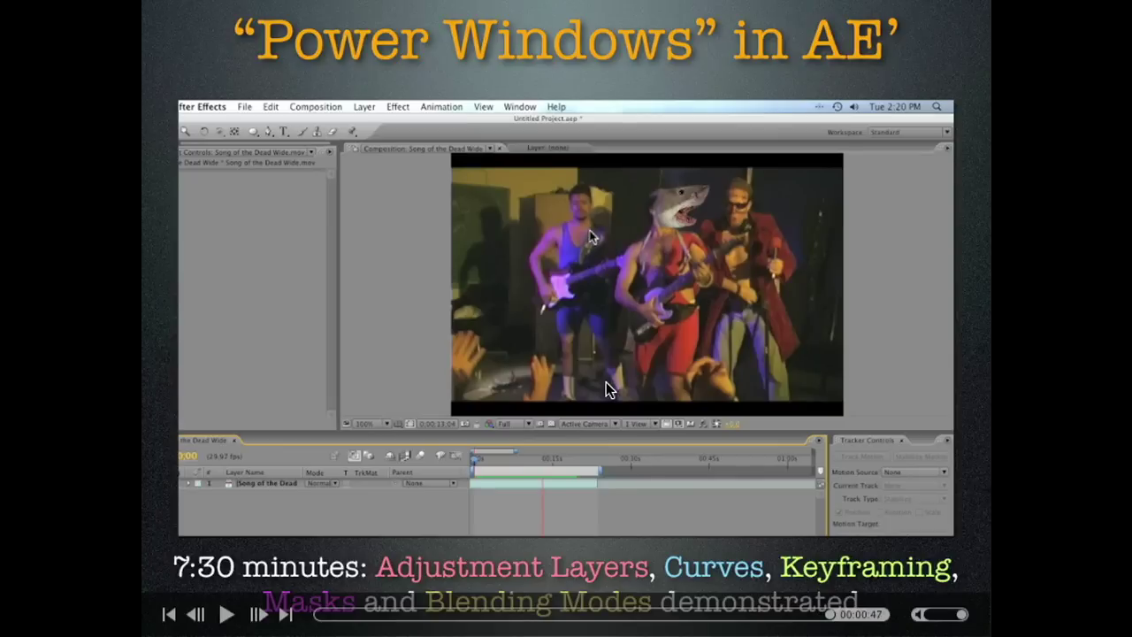
key(Escape)
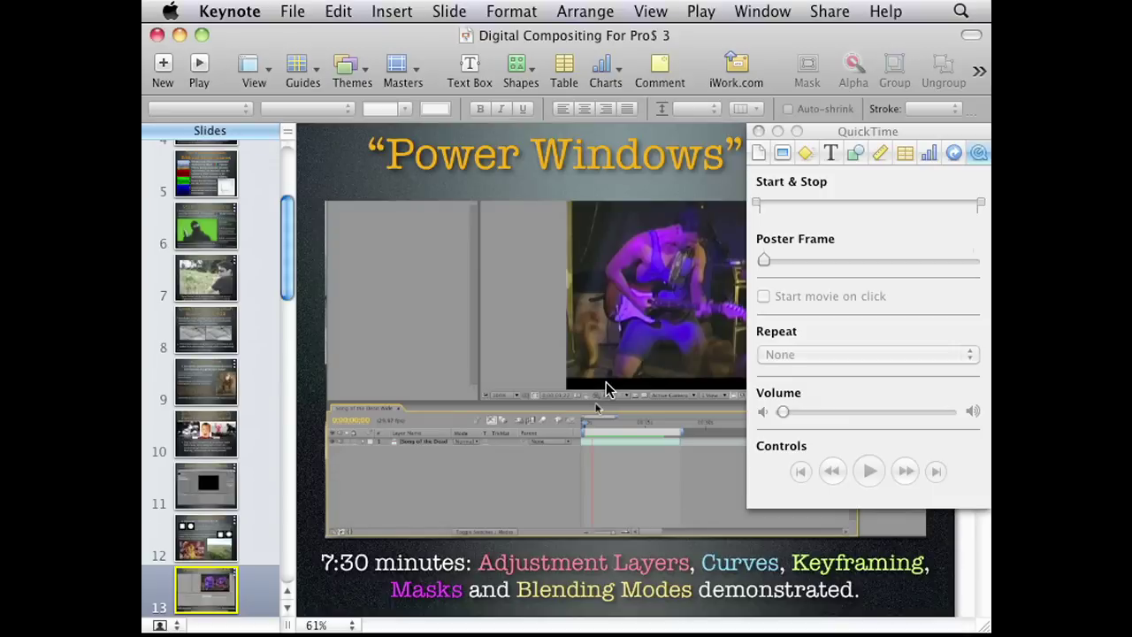
mouse_move(330, 630)
click(383, 620)
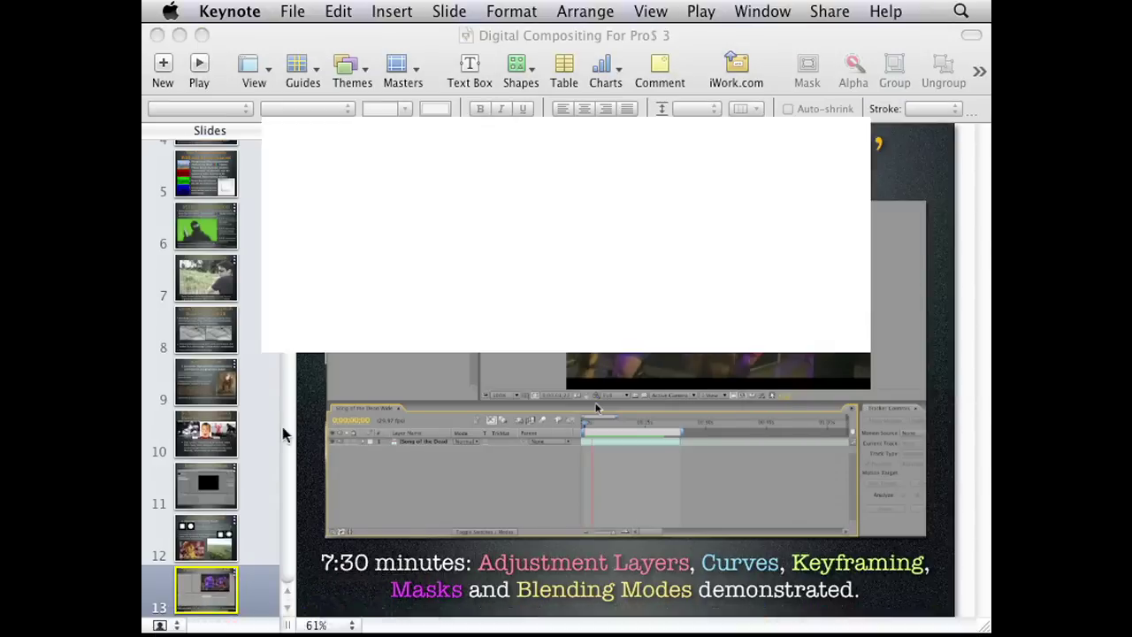
click(790, 329)
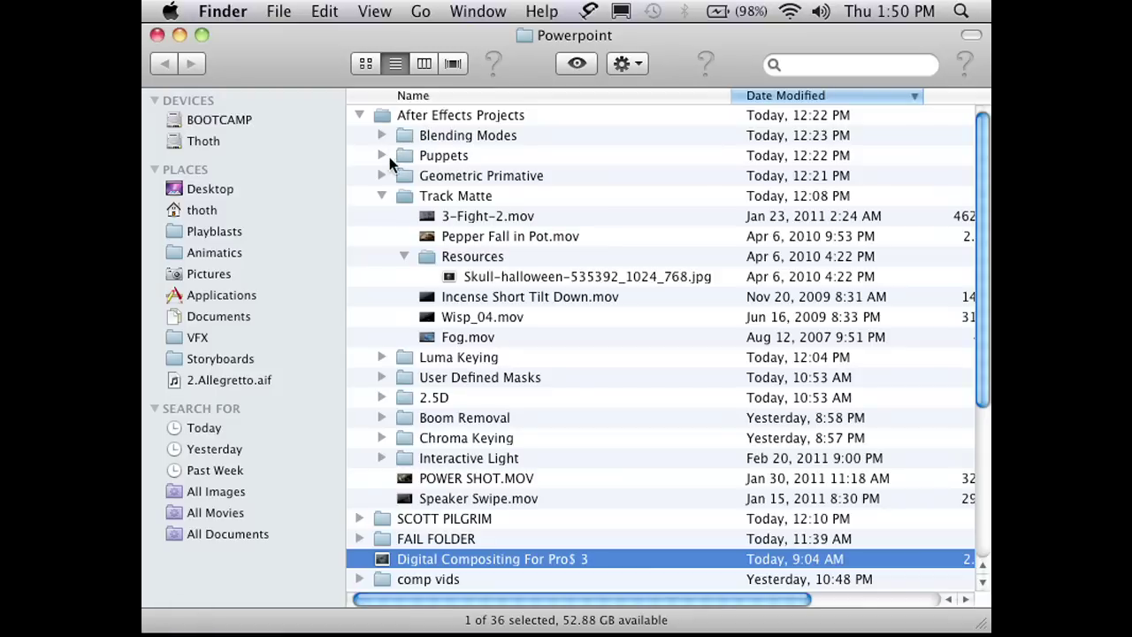
Step: Collapse the Track Matte folder and open the Geometric Primative folder
click(381, 194)
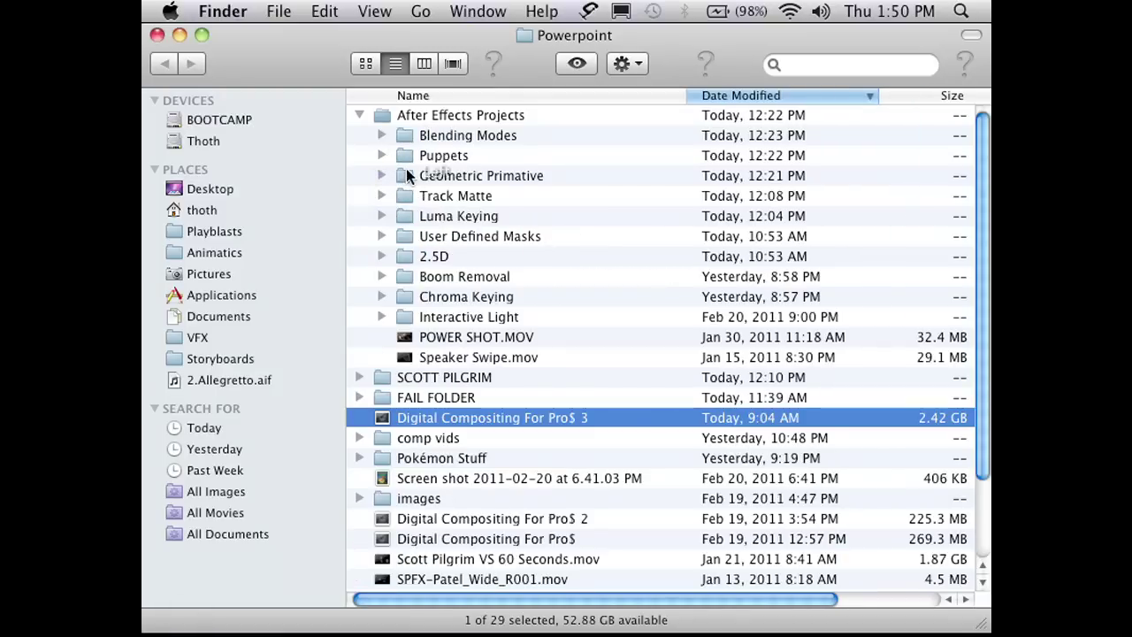
double_click(406, 171)
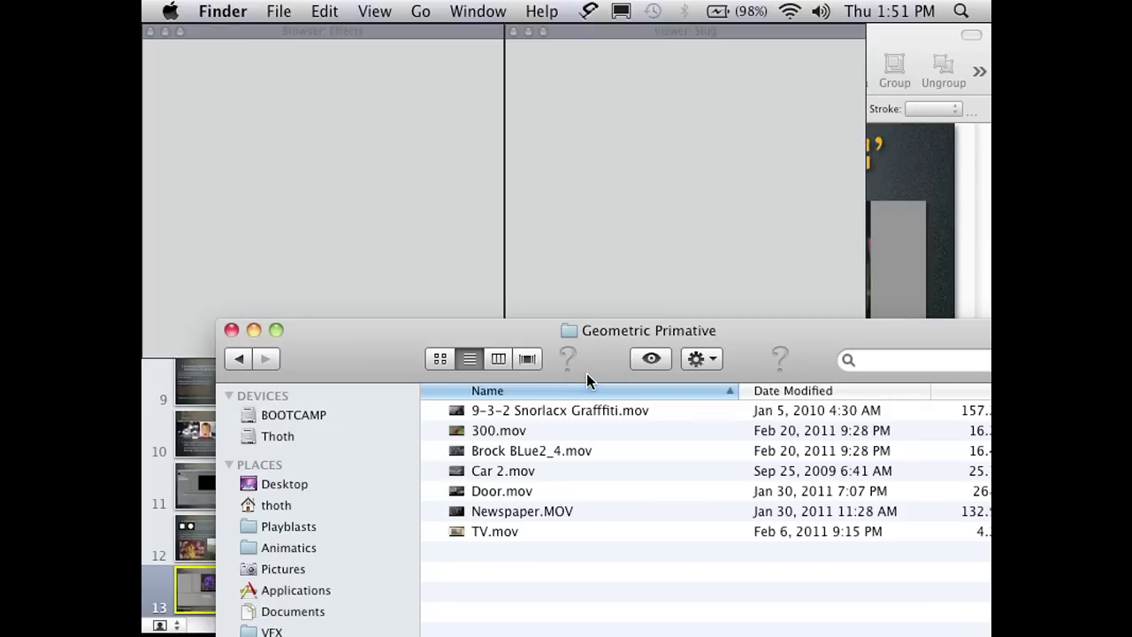
Step: Import Brock BLue2_4.mov, place it on V1 and match the sequence settings to it
click(488, 179)
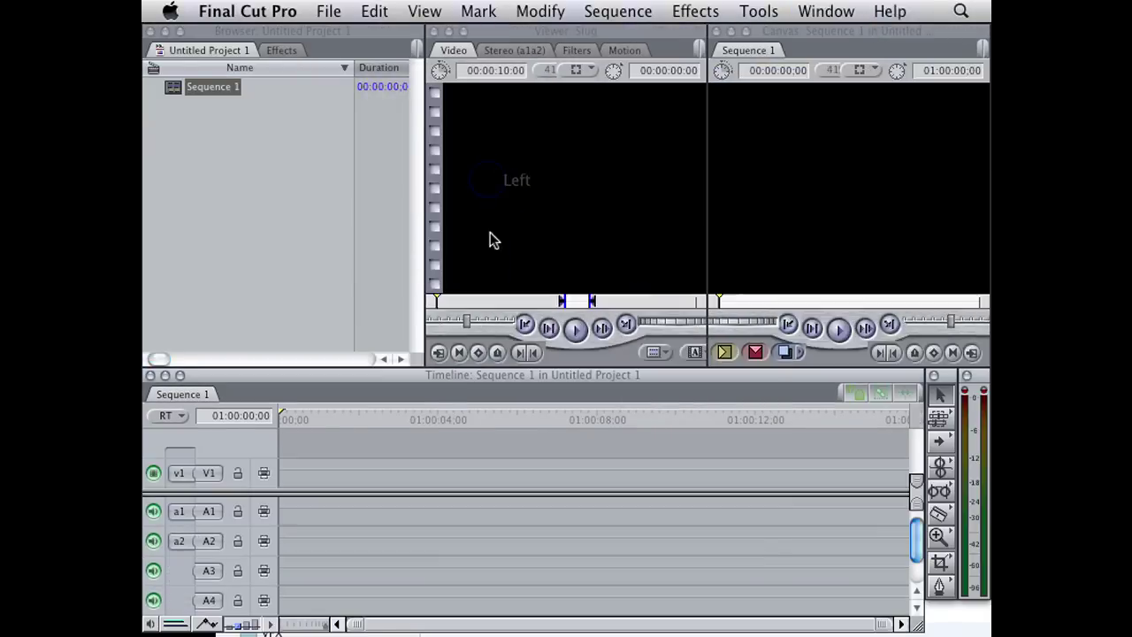
click(451, 287)
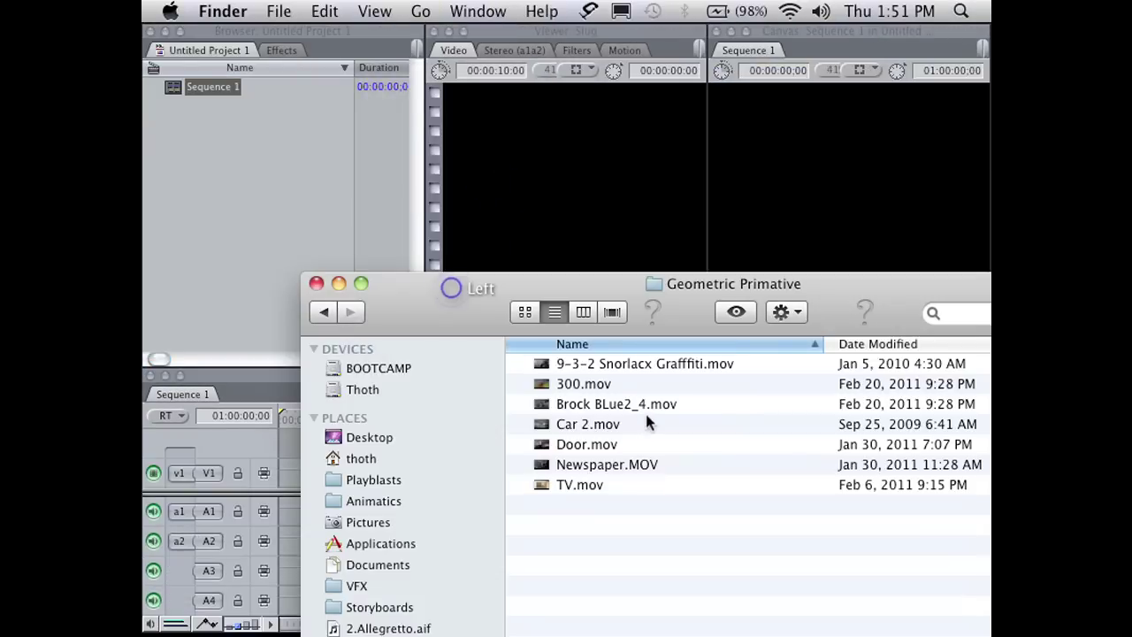
drag(645, 404, 259, 223)
click(260, 217)
drag(225, 95, 291, 468)
click(704, 283)
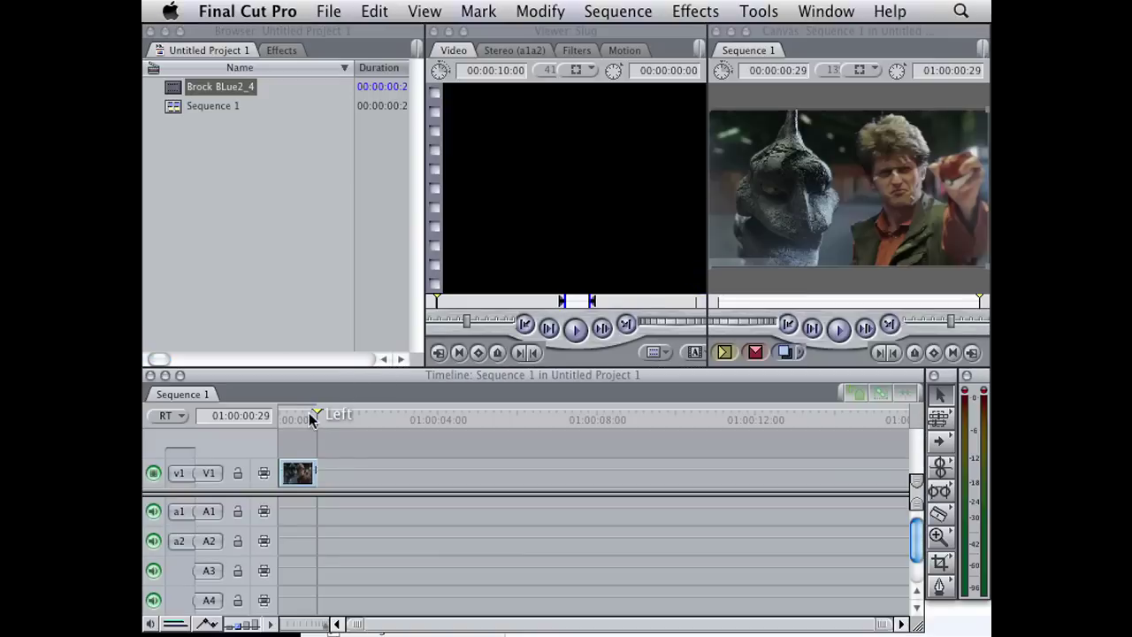
drag(309, 416, 280, 416)
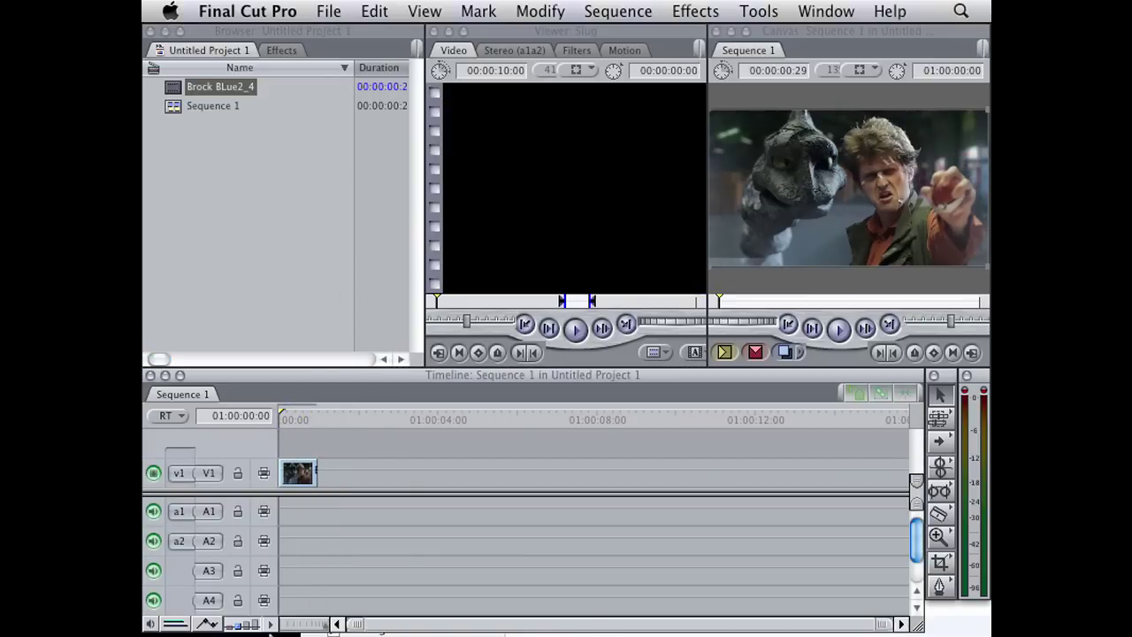
Step: Import 300.mov and lay the 300 clip onto V2 above Brock
click(177, 608)
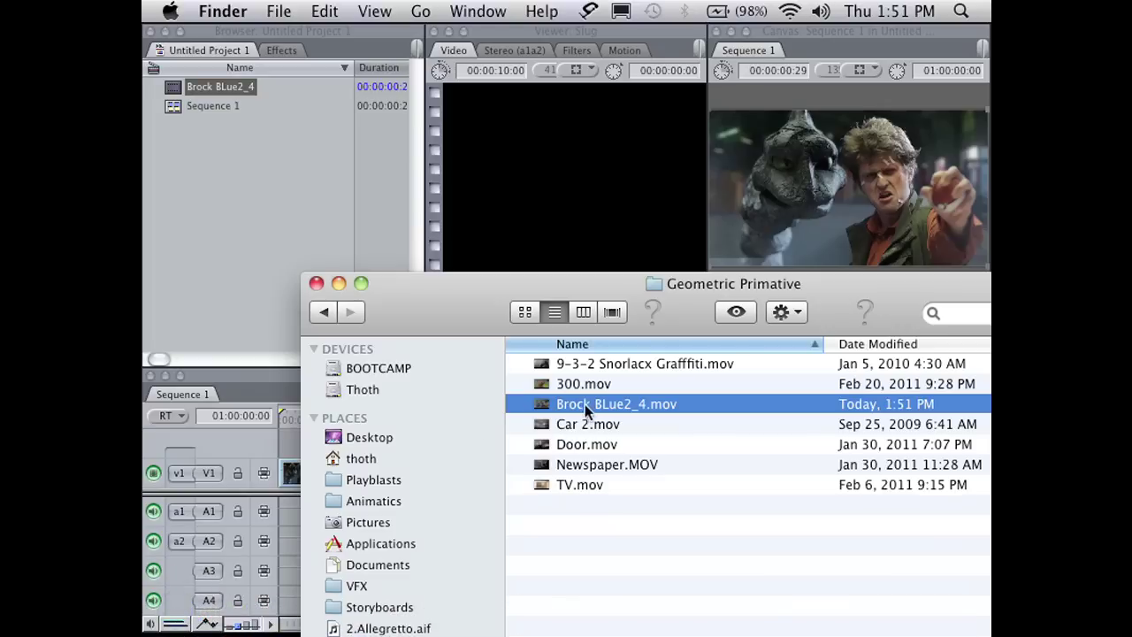
drag(575, 384, 235, 206)
click(234, 206)
drag(197, 95, 551, 207)
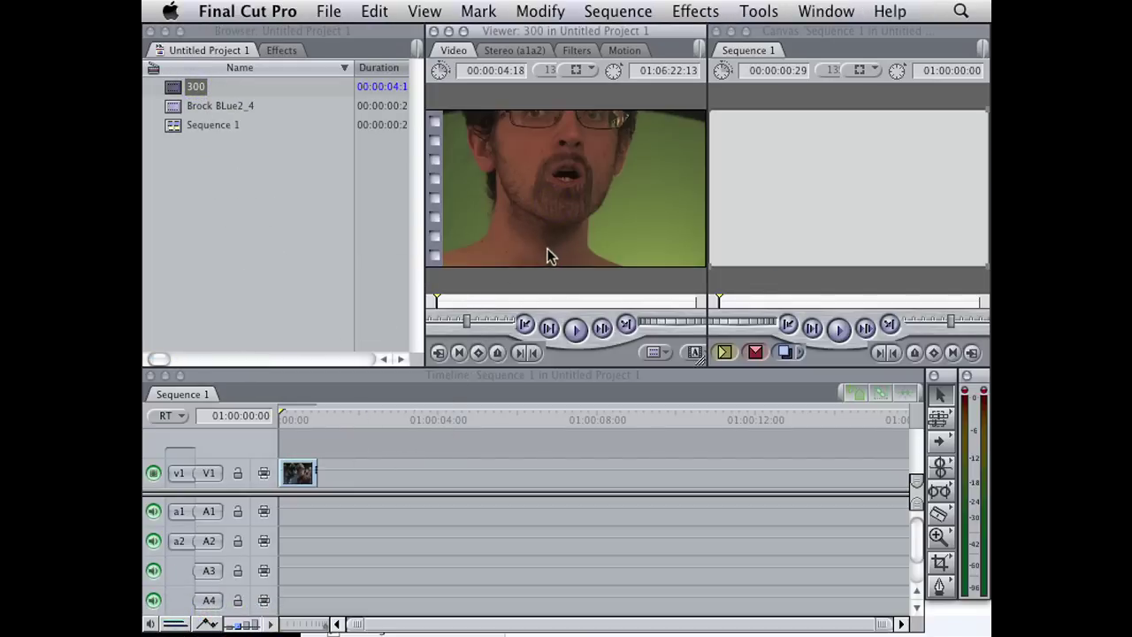
drag(544, 233, 302, 452)
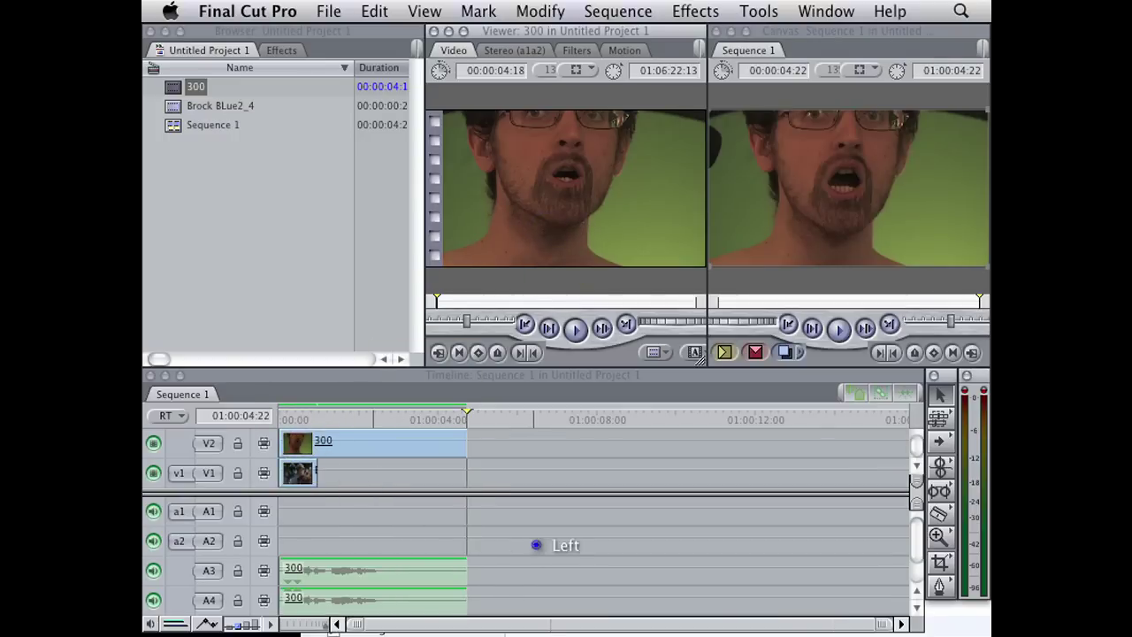
Step: Lower the 300 clip's audio level to -inf dB and open it for editing
click(536, 543)
click(328, 576)
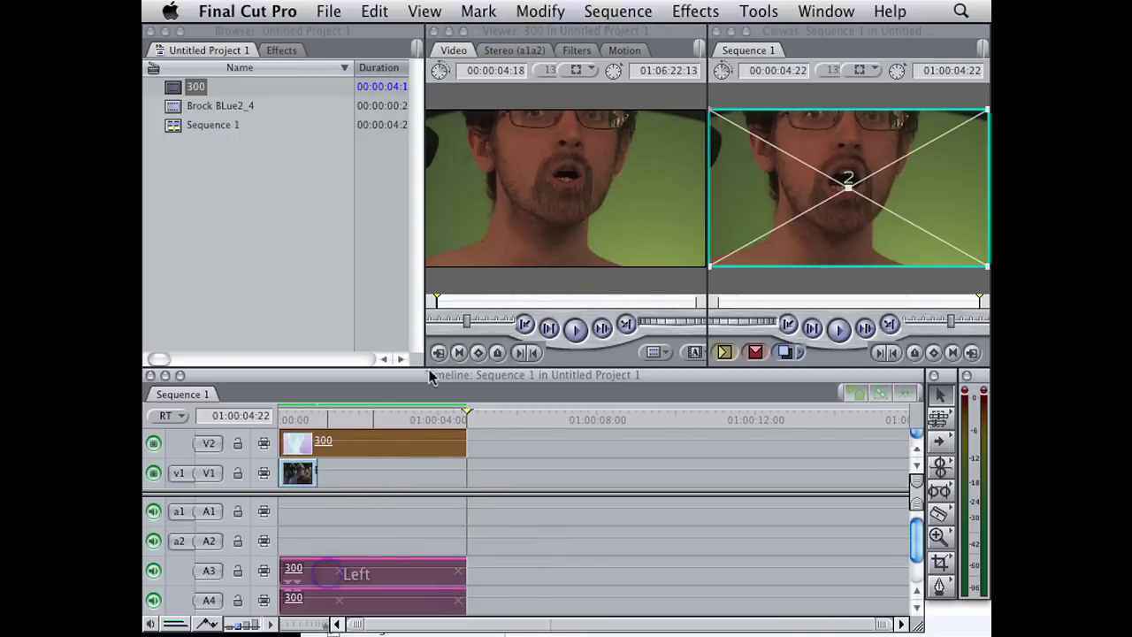
click(509, 170)
drag(509, 170, 500, 301)
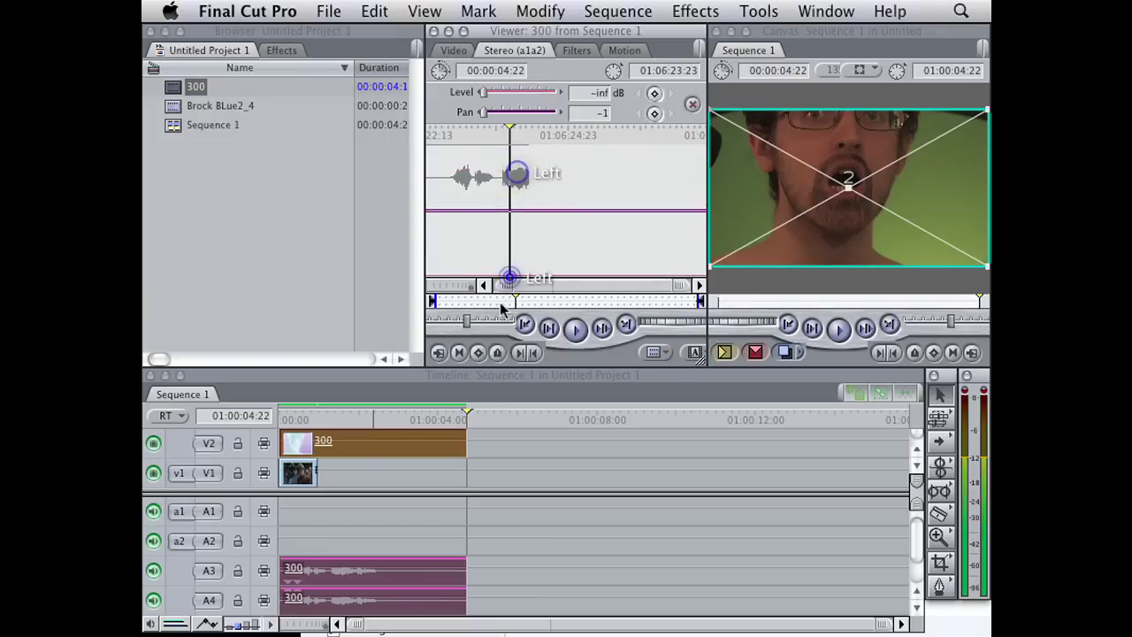
click(395, 469)
double_click(374, 443)
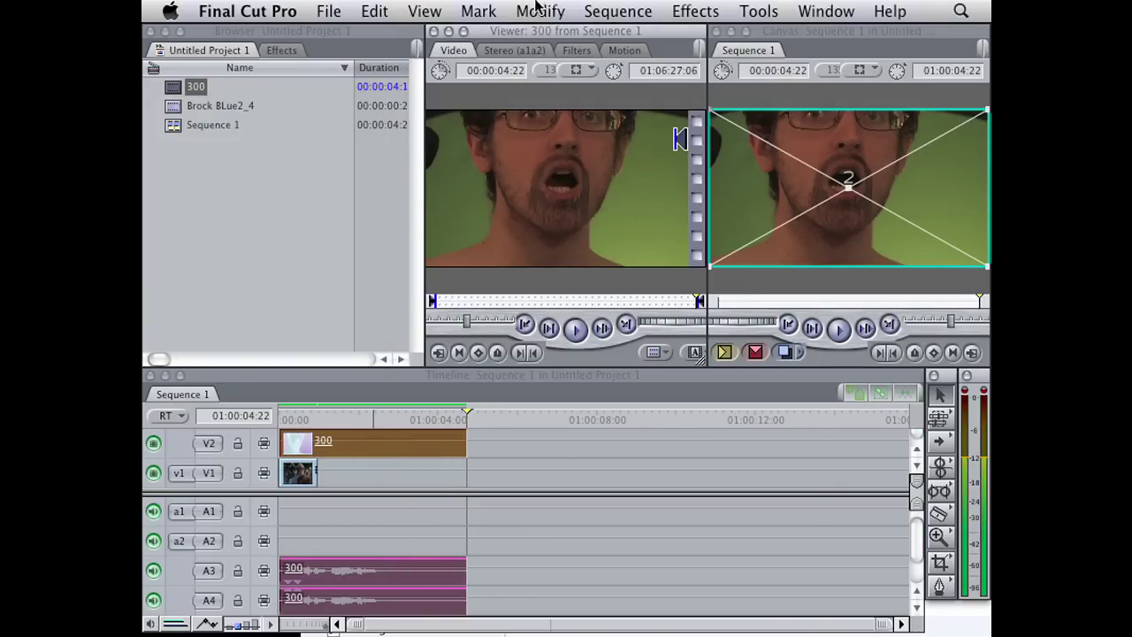
click(537, 7)
Step: Apply an Oval Mask Shape to clip 300 with horizontal scale 2, centred on the mouth
mouse_move(730, 183)
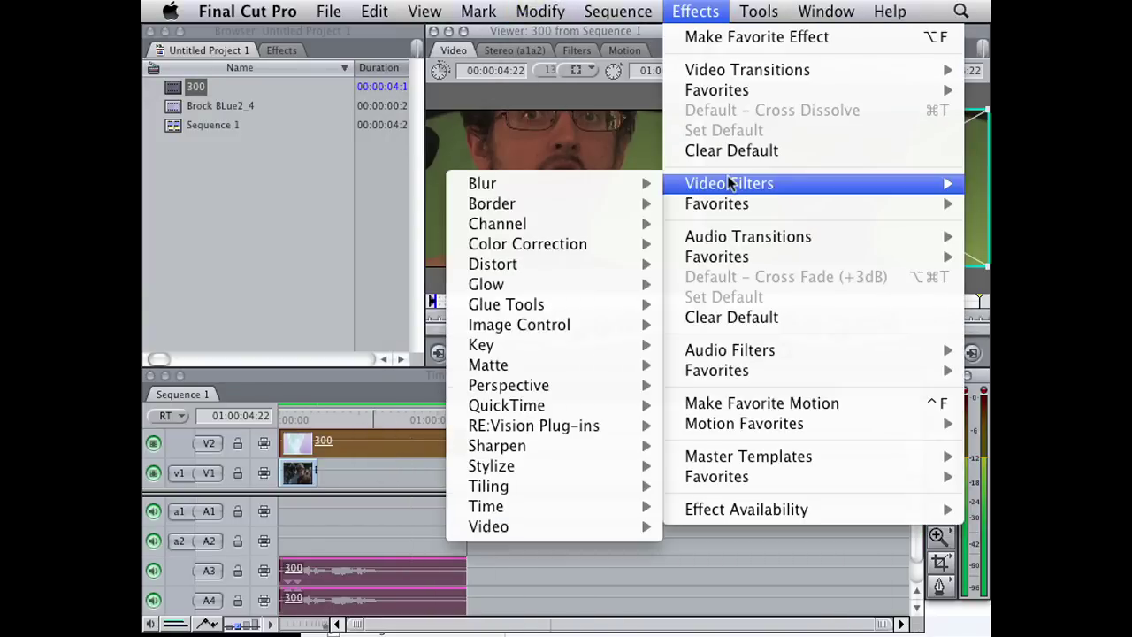
mouse_move(513, 367)
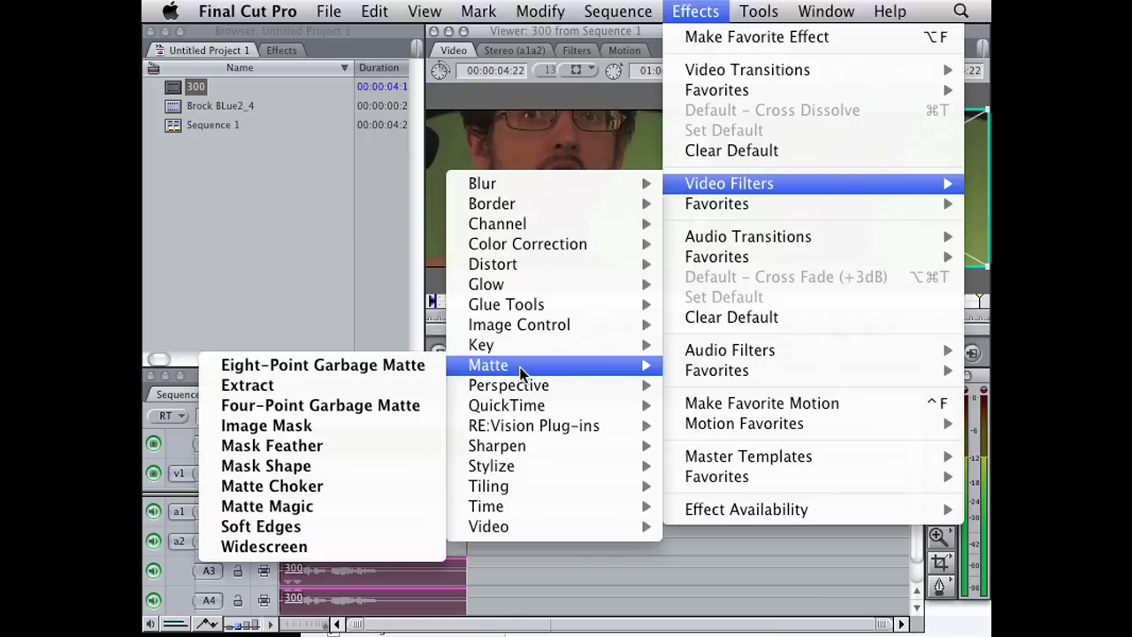
click(363, 466)
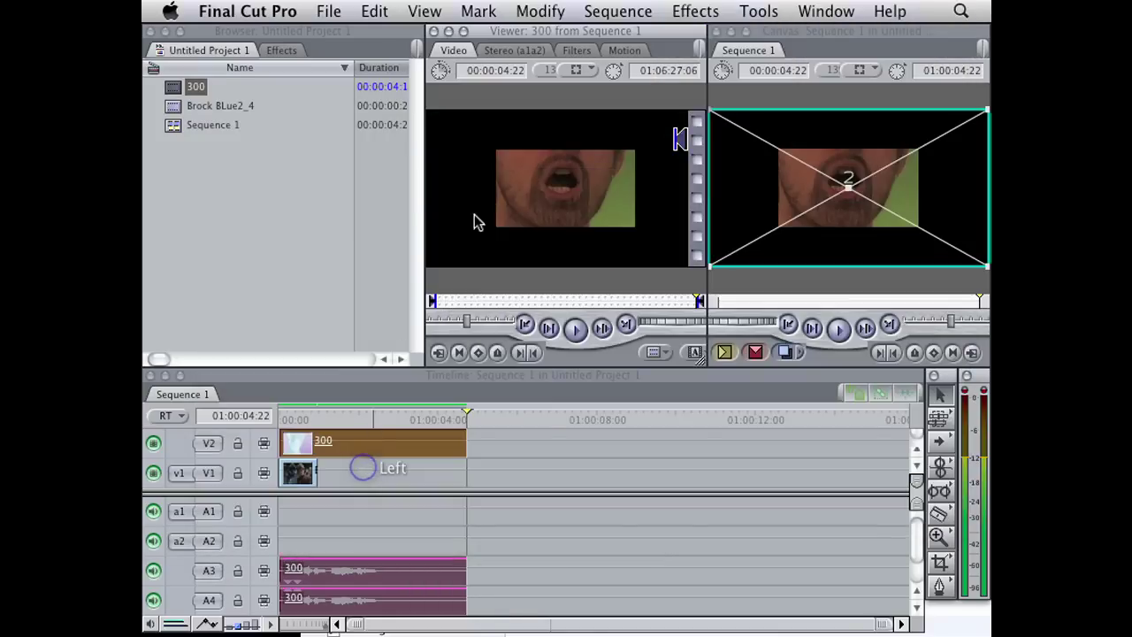
drag(580, 55, 319, 75)
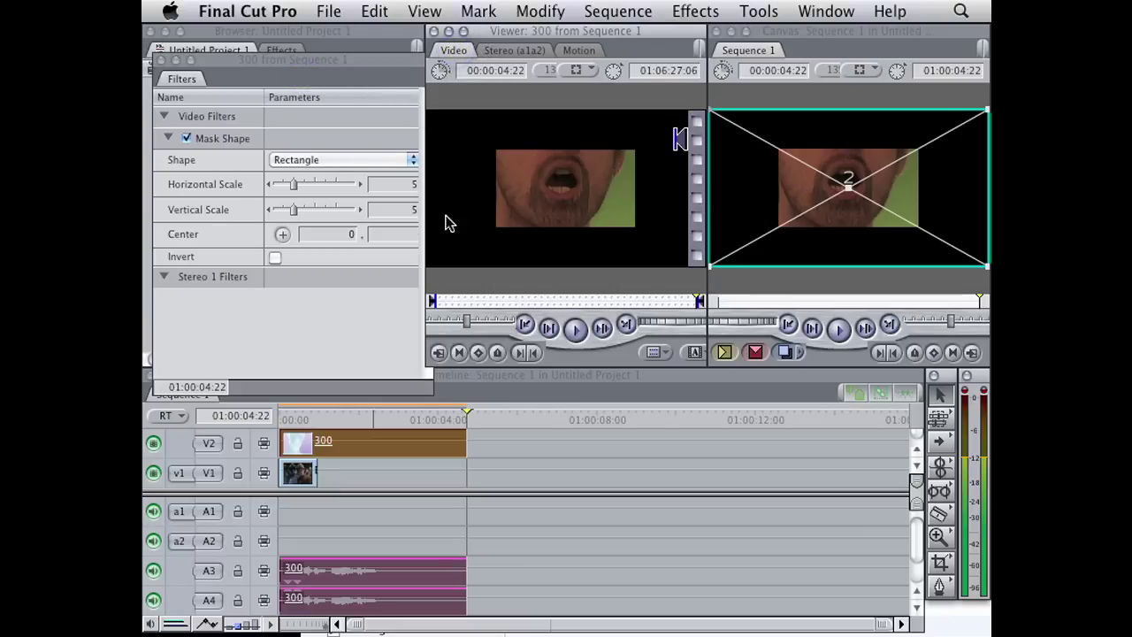
click(379, 159)
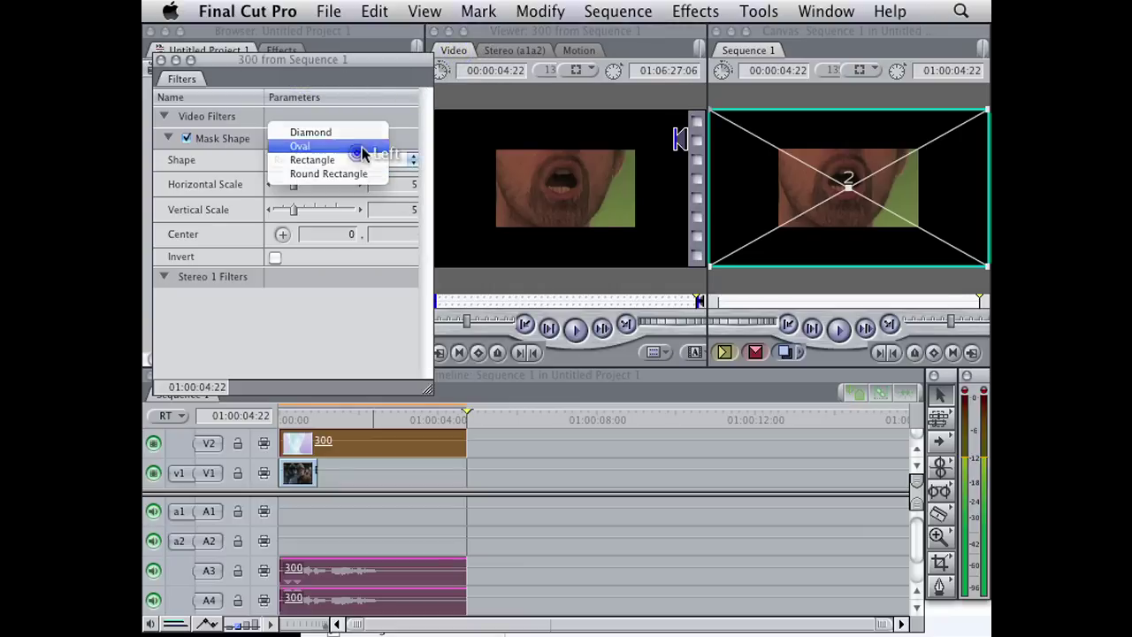
click(363, 146)
drag(291, 188, 283, 185)
click(282, 234)
click(560, 192)
click(564, 188)
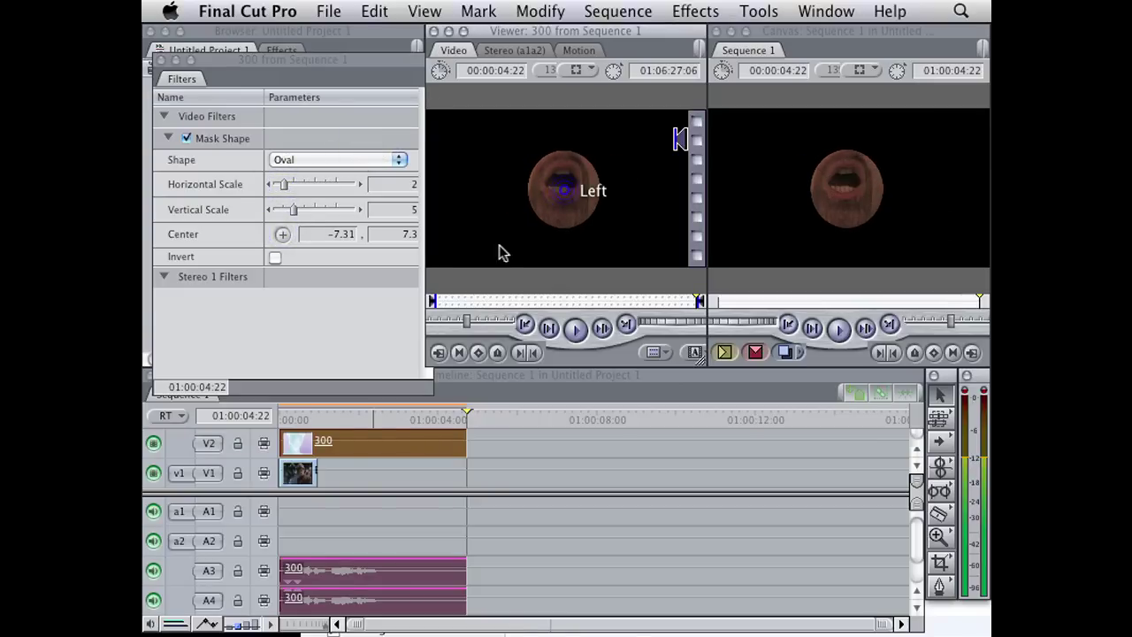
click(295, 414)
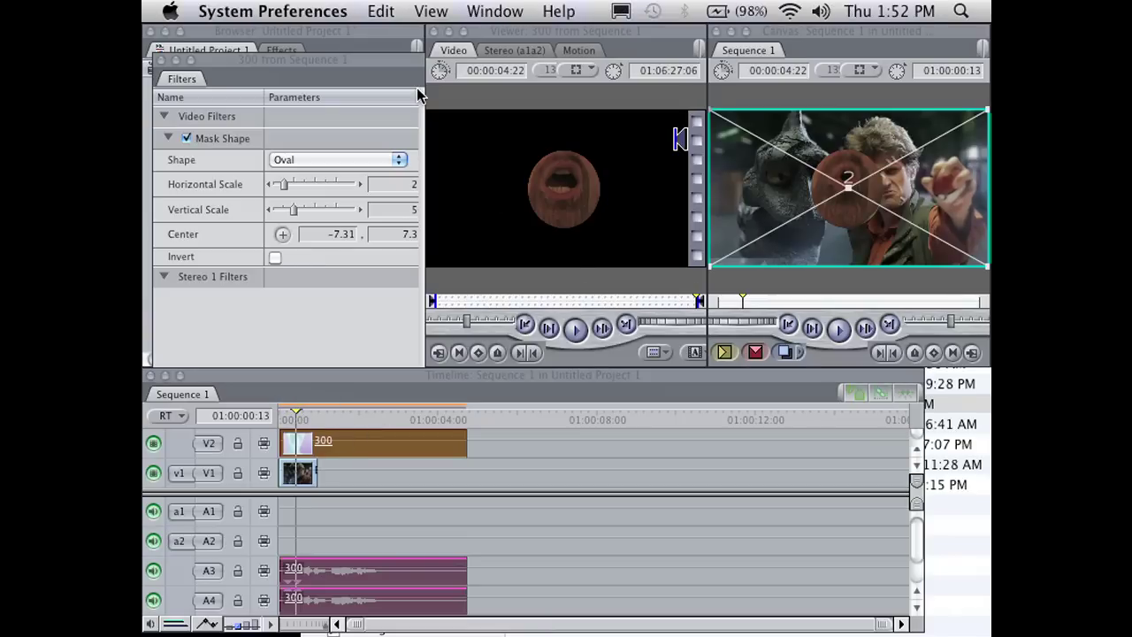
Step: Set the display colour profile to Adobe RGB (1998) in Displays preferences
click(621, 11)
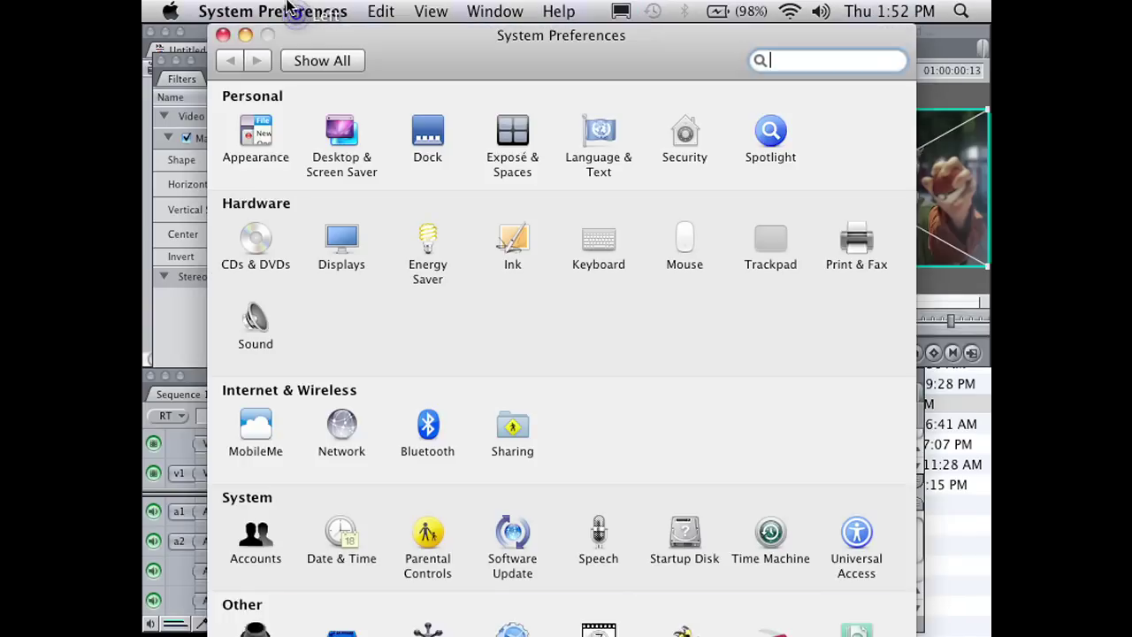
click(344, 244)
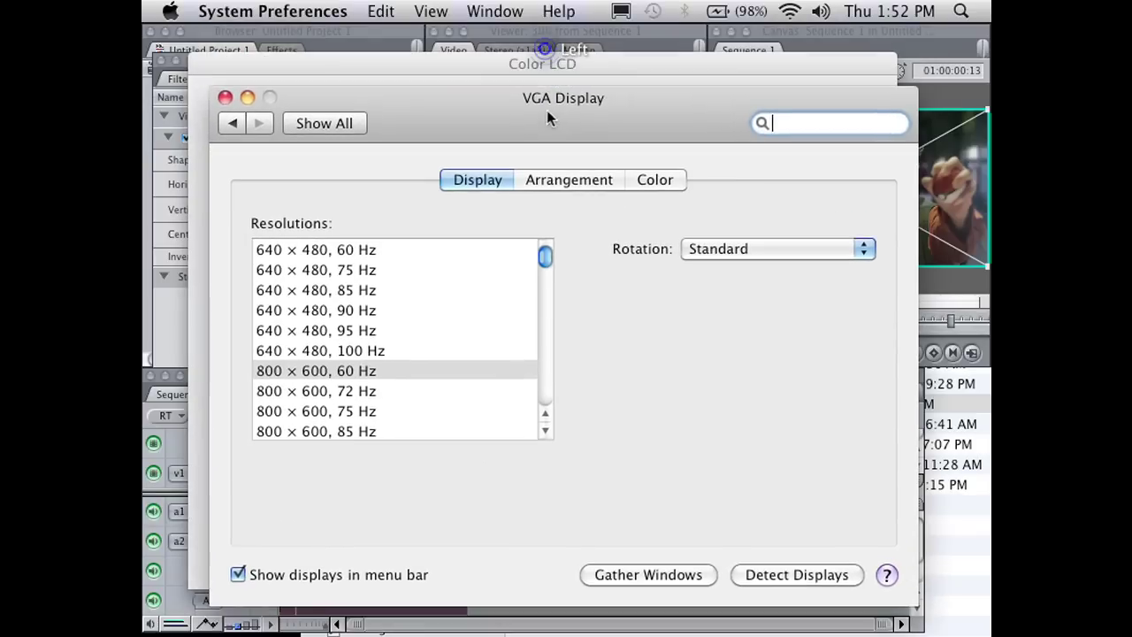
click(564, 170)
click(650, 173)
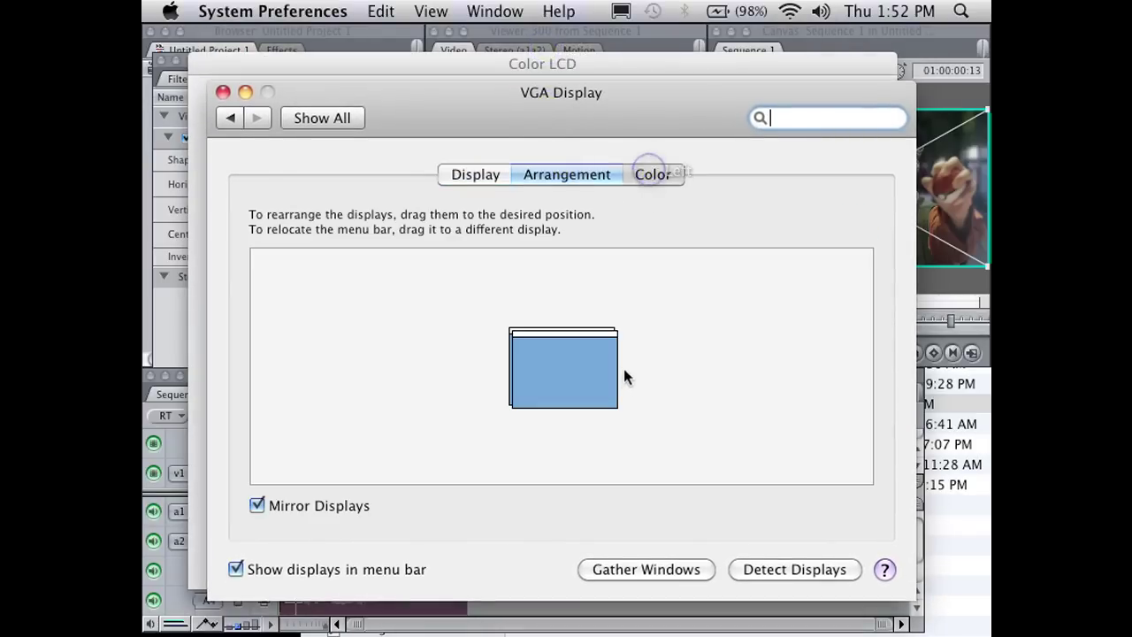
click(424, 269)
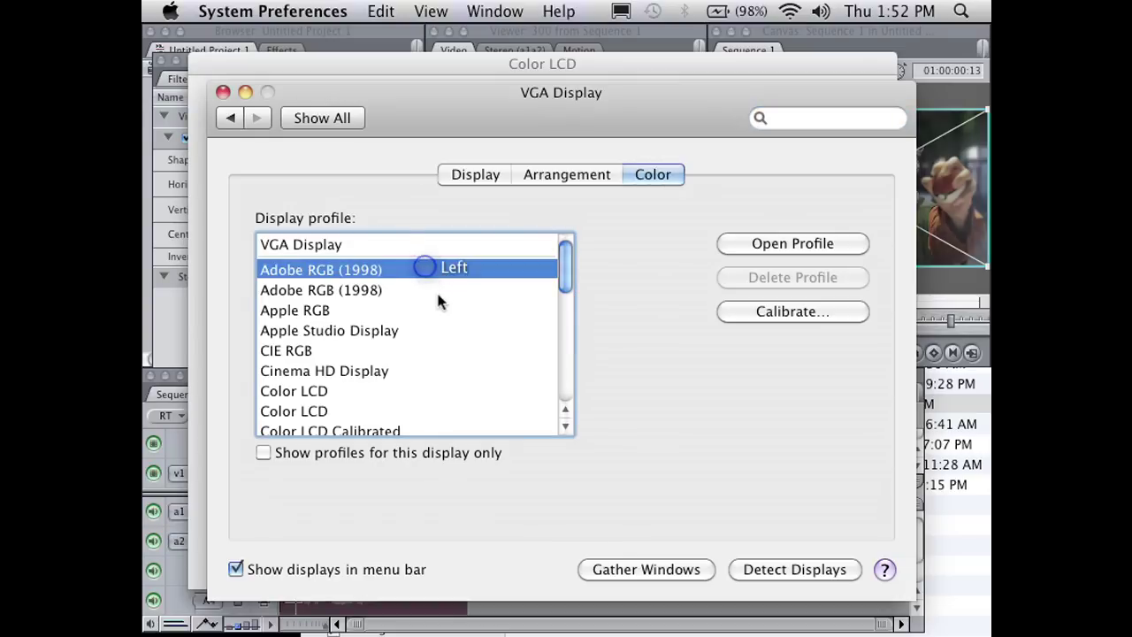
Step: Back in Final Cut Pro, shrink the masked mouth clip and shift it slightly right
key(super+q)
drag(710, 266, 776, 229)
drag(849, 227, 890, 212)
Step: Toggle the Canvas wireframe, move to frame 10, and shrink the mouth clip to fit his mouth
click(862, 71)
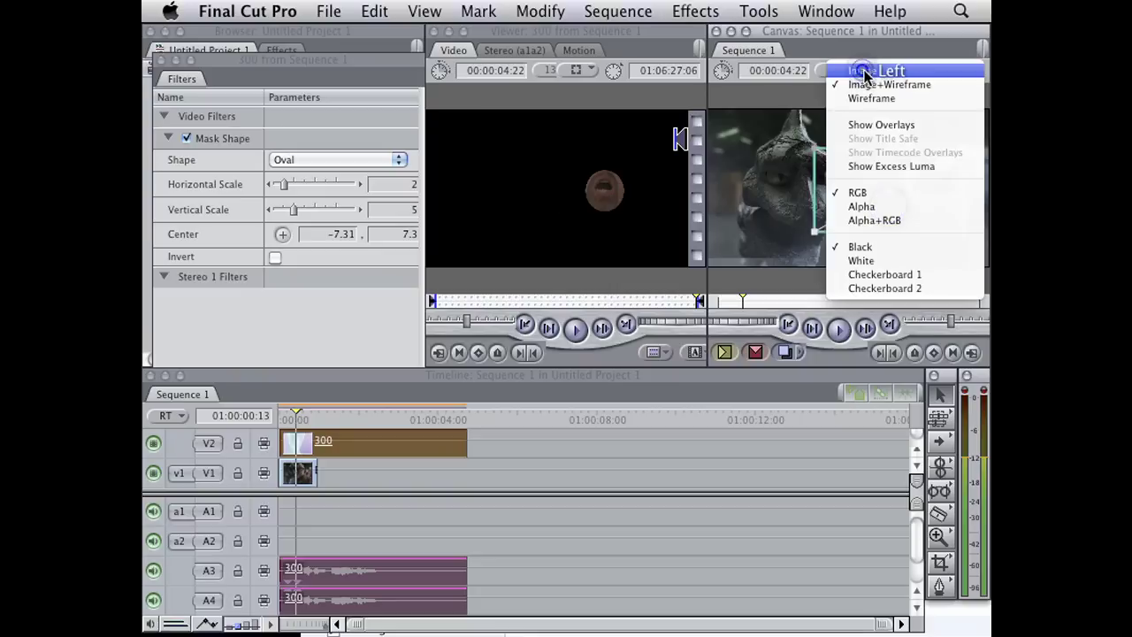
click(865, 73)
click(890, 202)
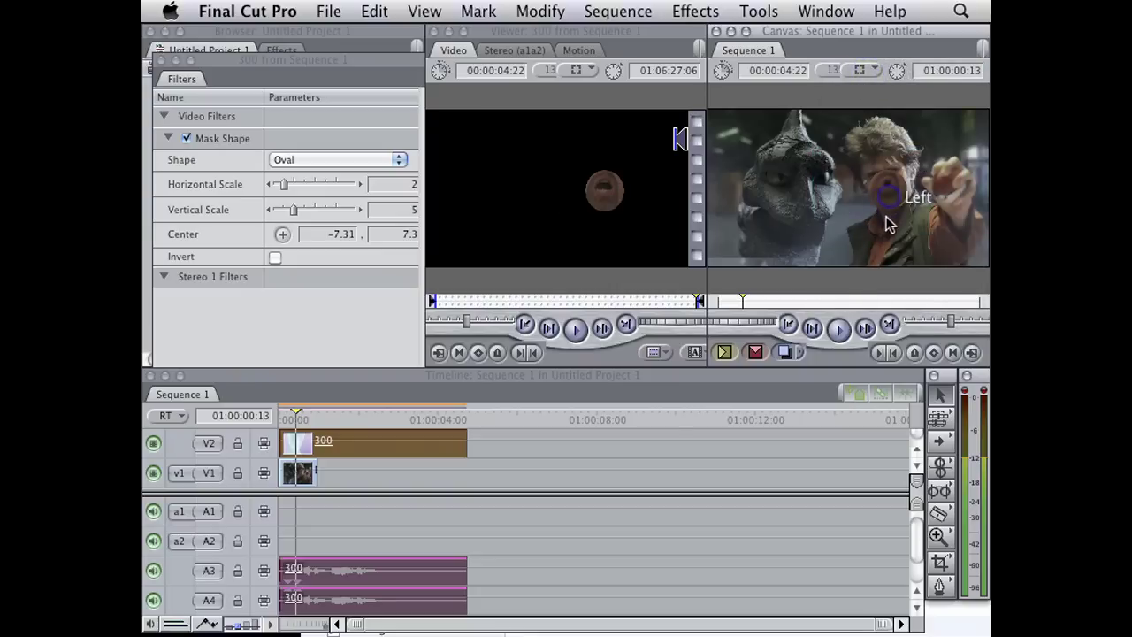
click(295, 418)
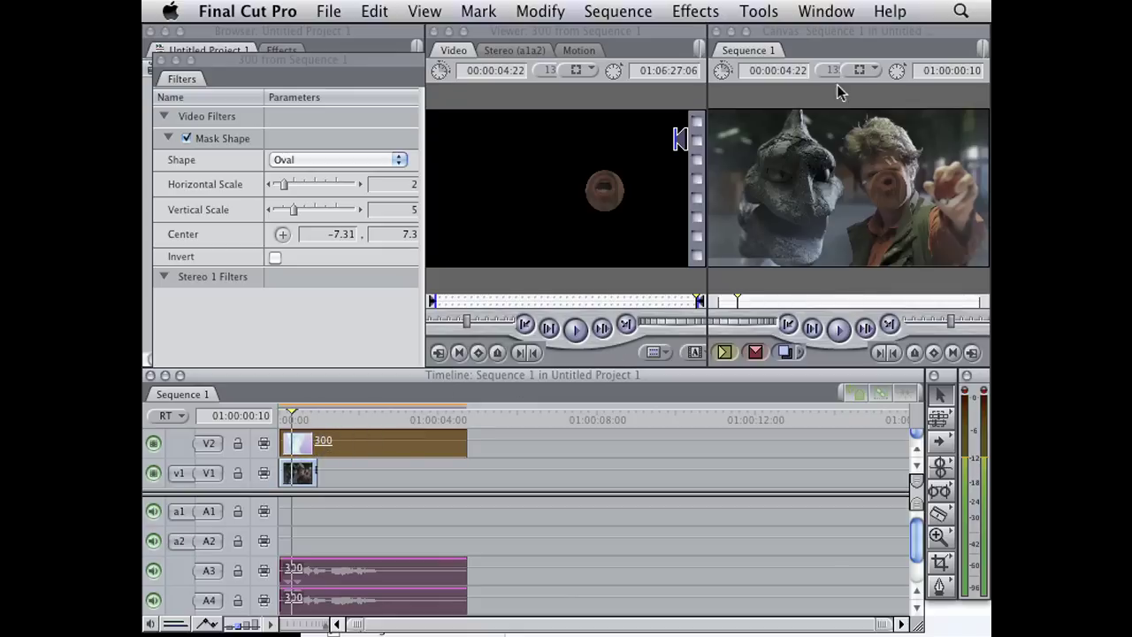
click(864, 70)
click(884, 83)
click(891, 226)
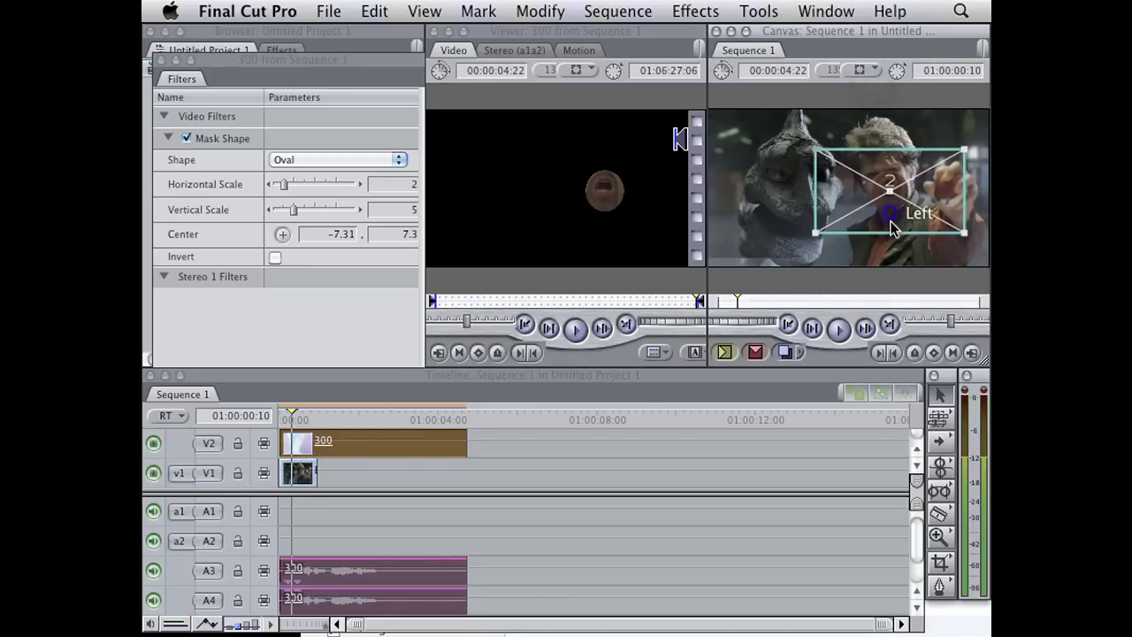
drag(964, 150, 907, 202)
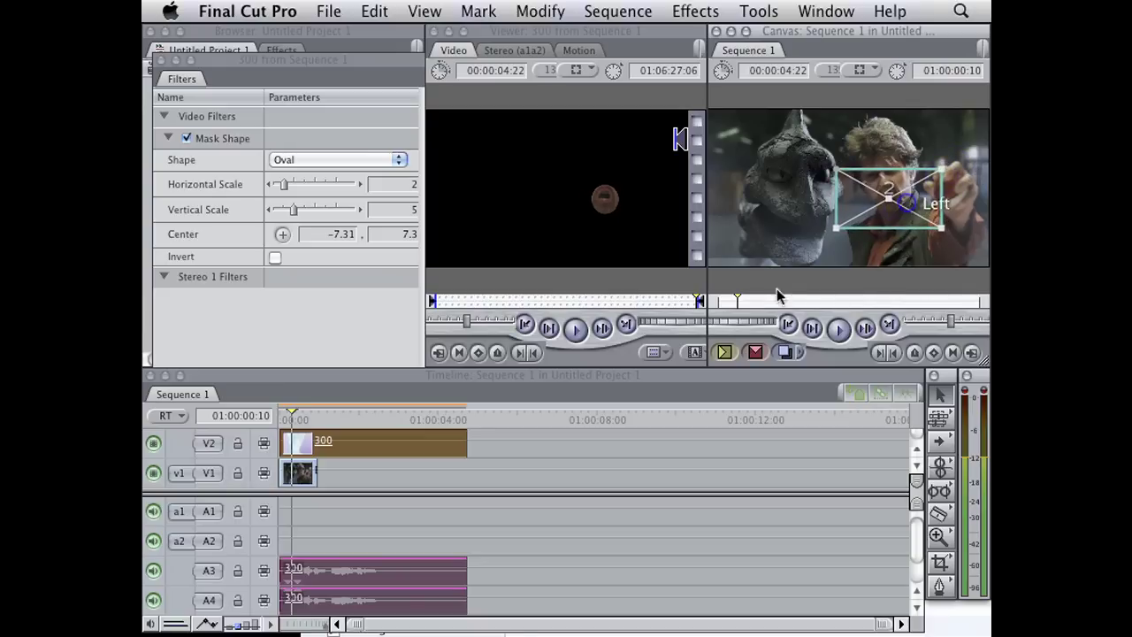
click(728, 462)
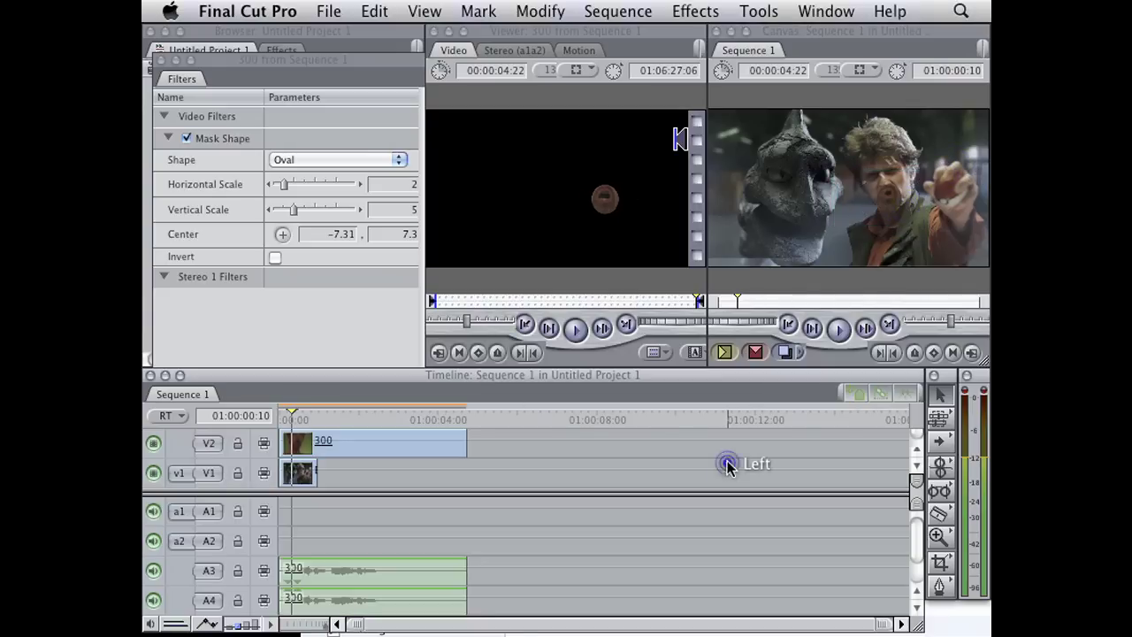